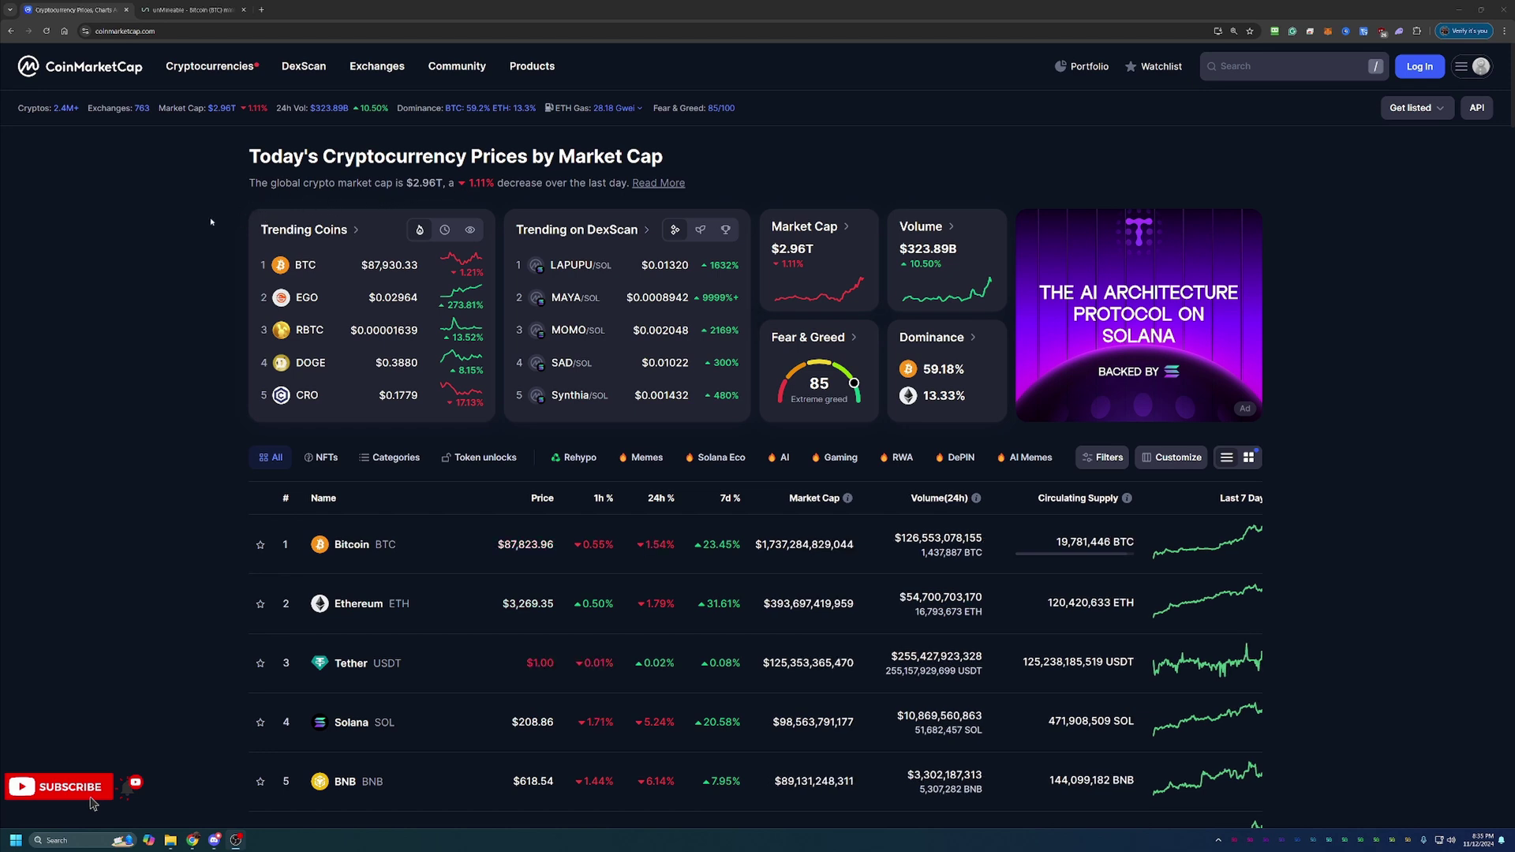
Scroll through the CoinMarketCap page, then switch to unMineable's Start earning BTC page.
scroll(197, 254, "down", 1)
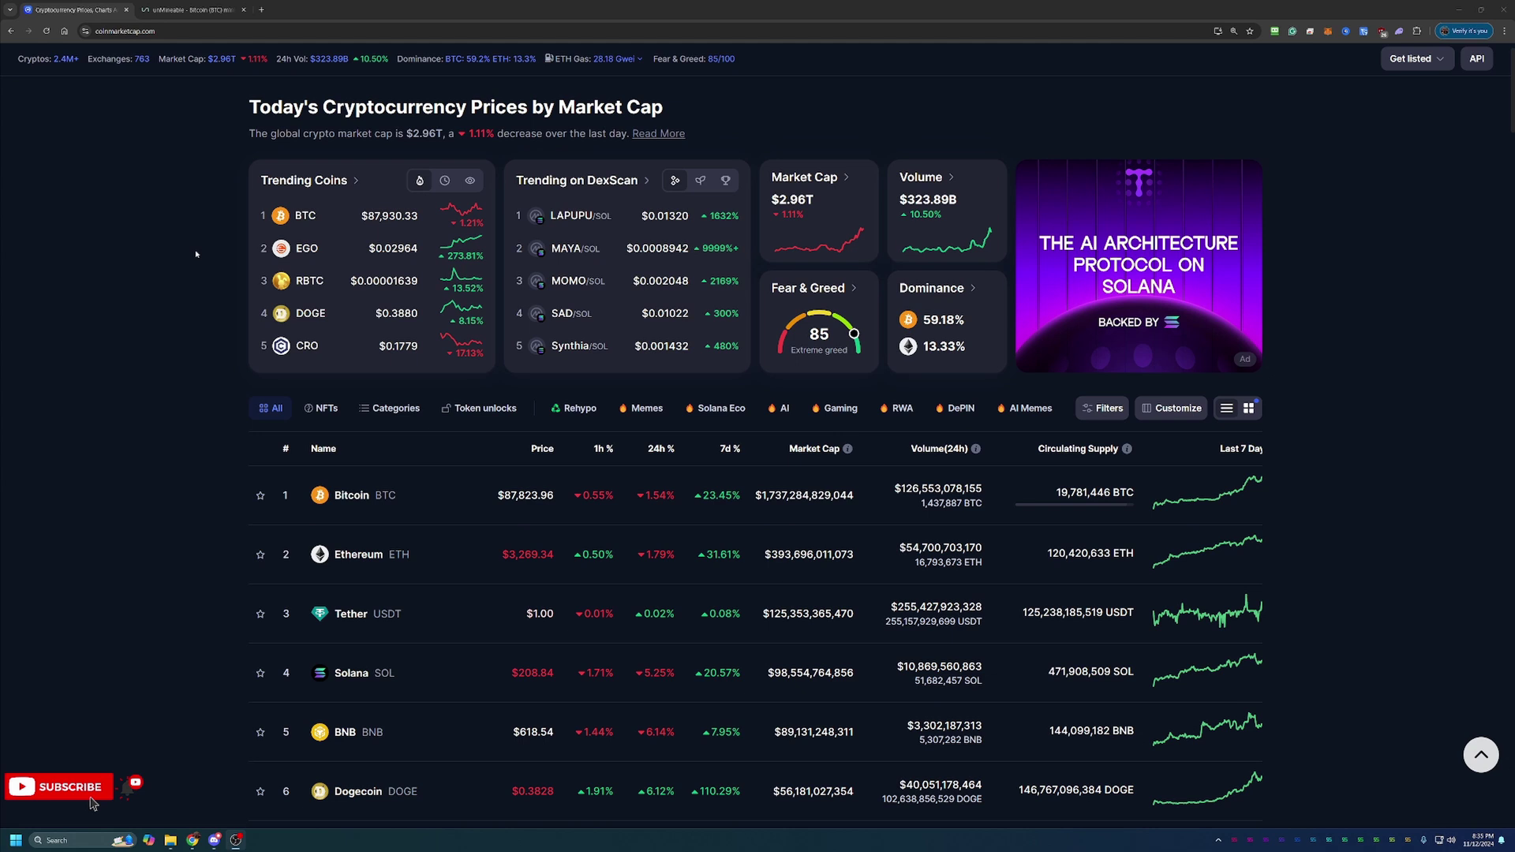
scroll(198, 271, "down", 1)
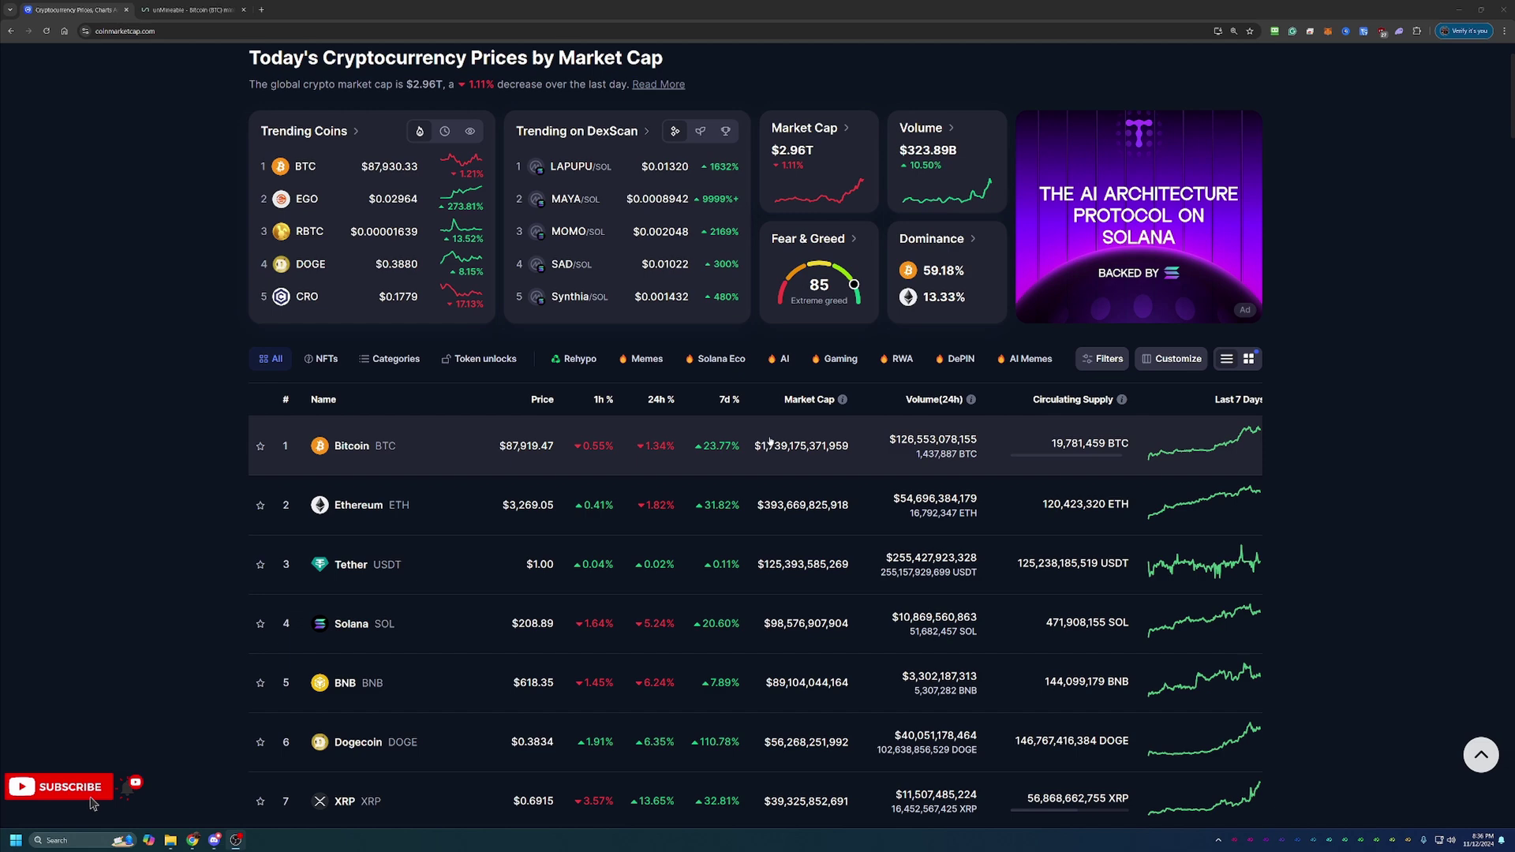
scroll(697, 447, "down", 1)
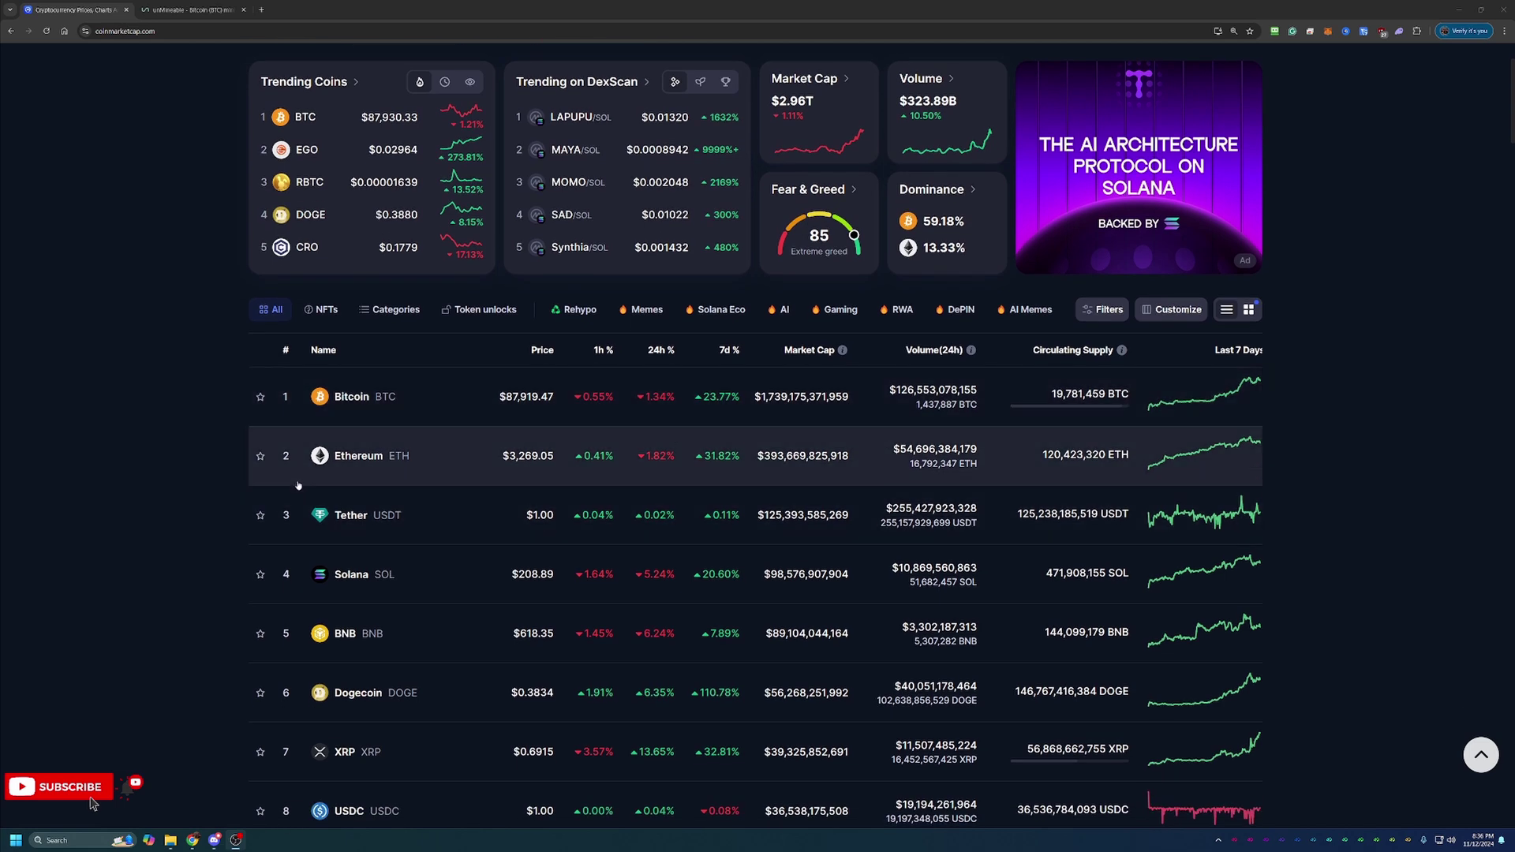
scroll(254, 489, "down", 1)
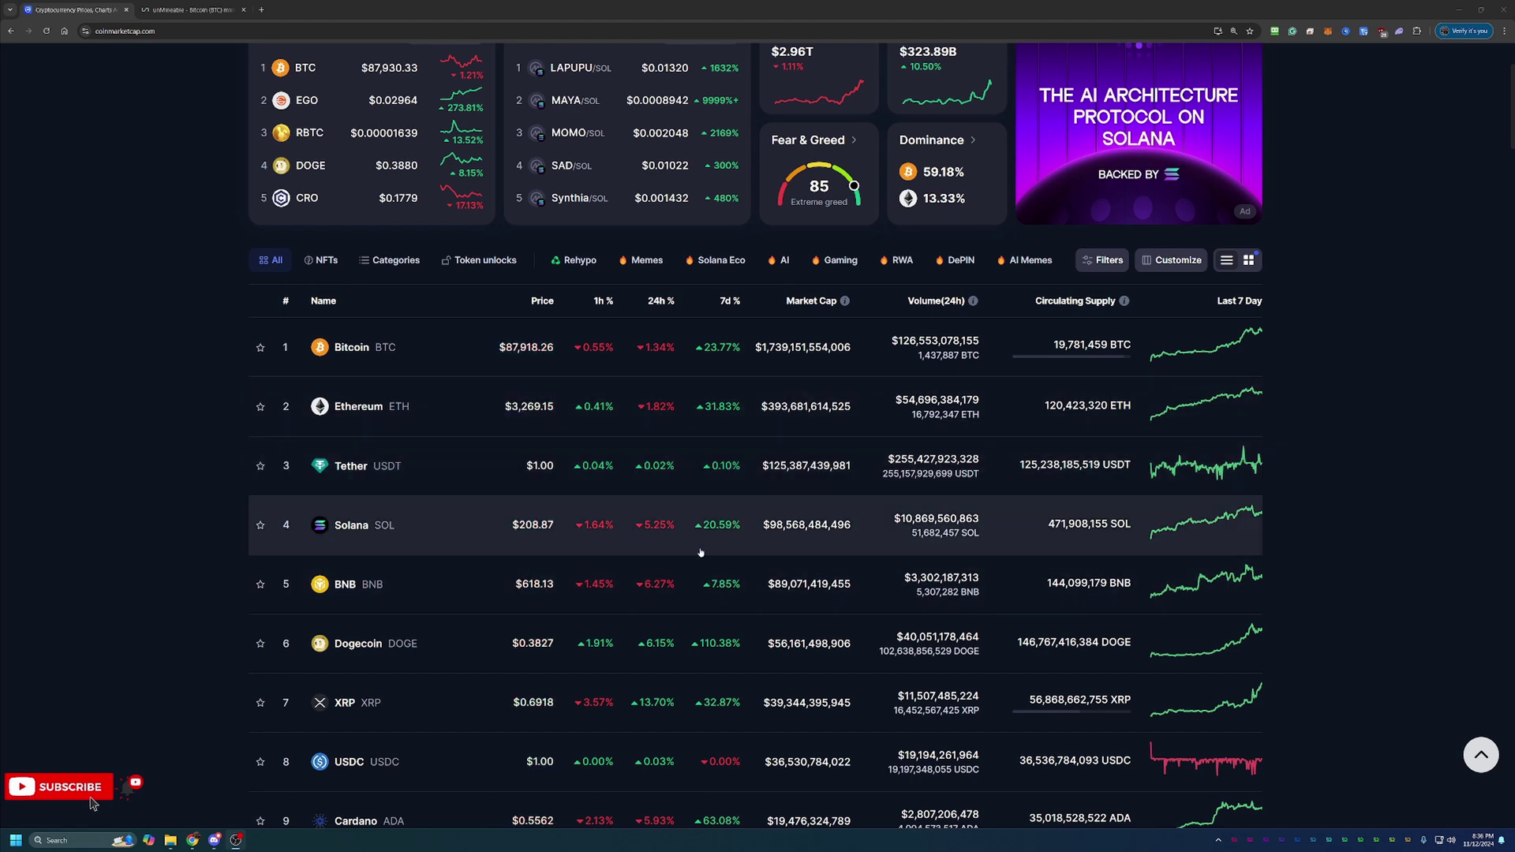
scroll(716, 543, "down", 2)
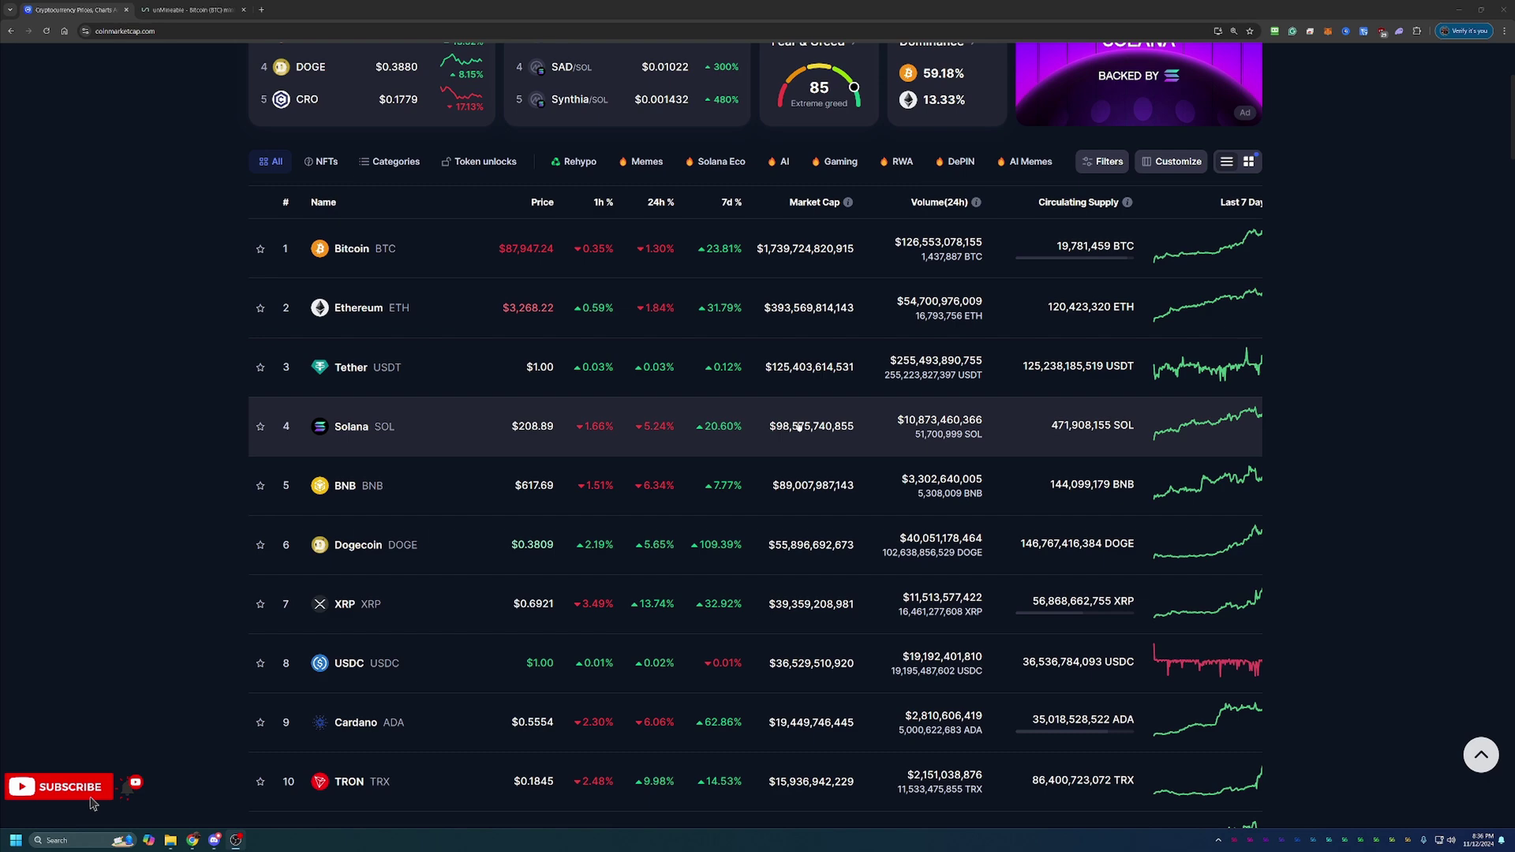
scroll(799, 426, "up", 3)
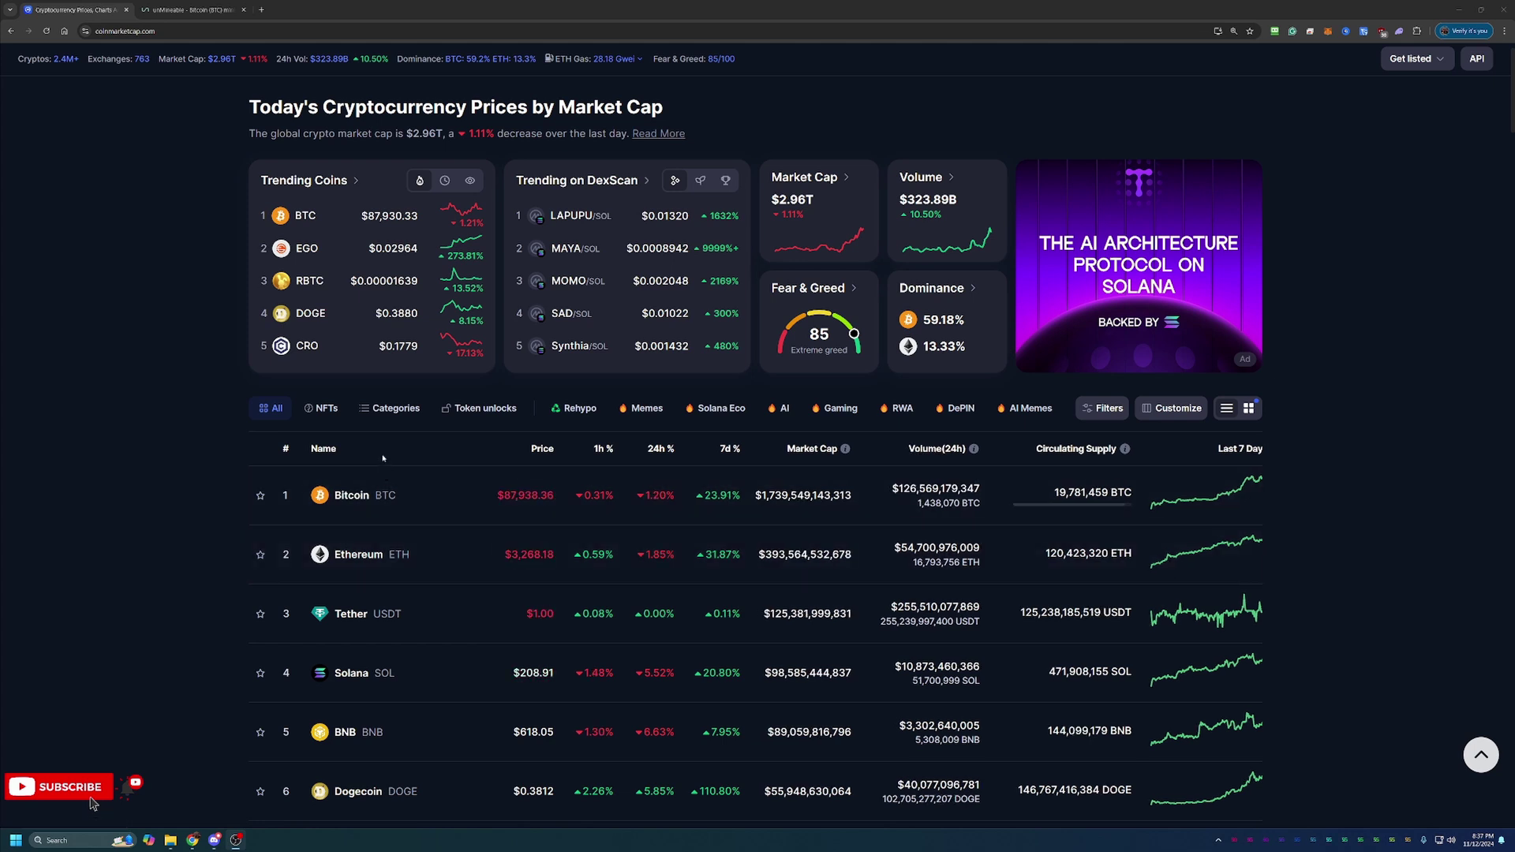
left_click(189, 10)
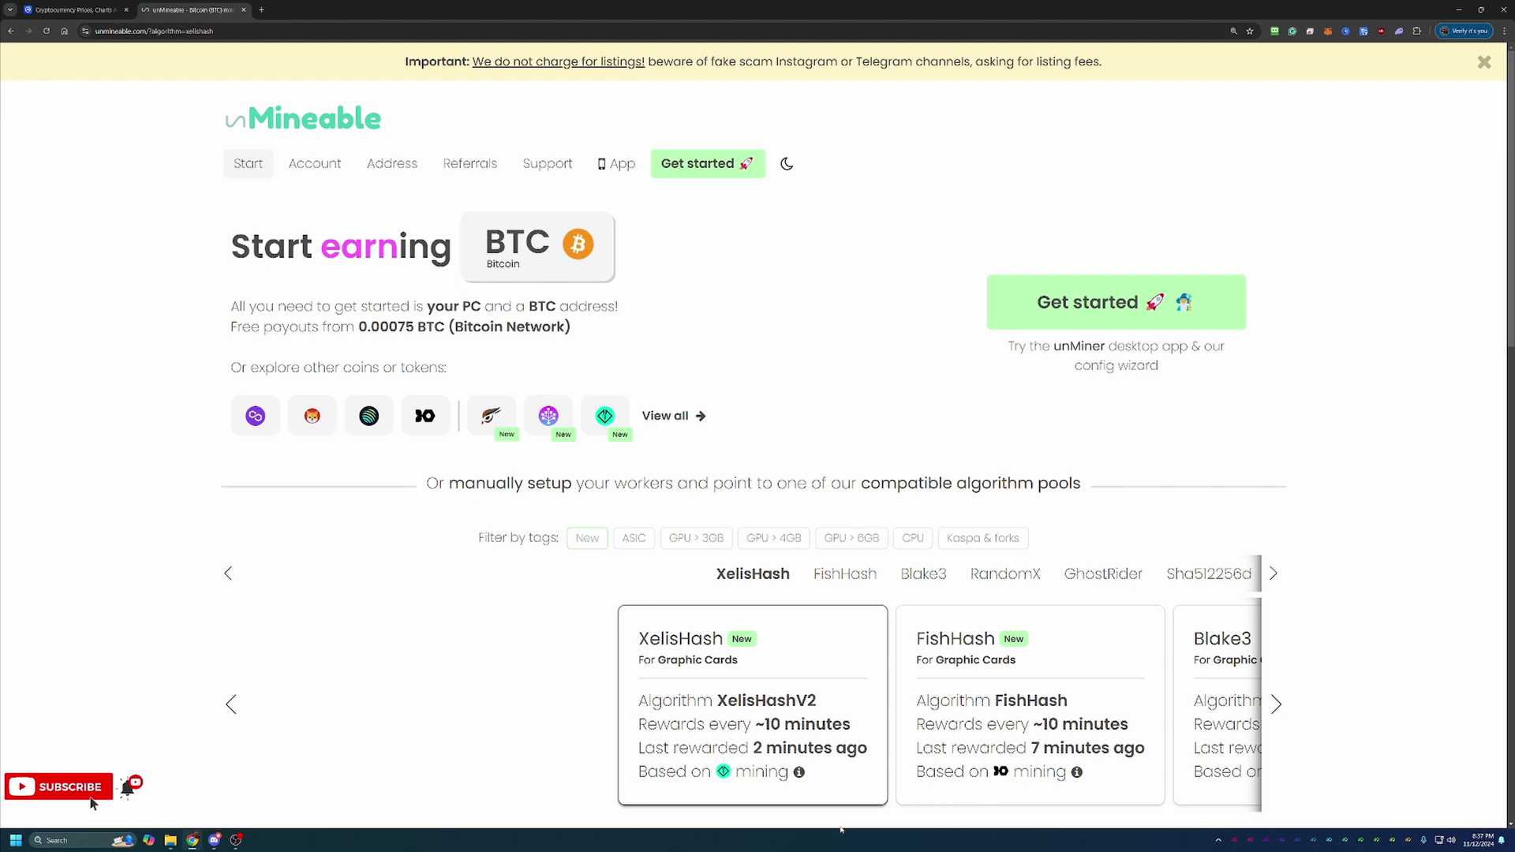
Scroll down the BTC algorithm pool list and launch 'Get started with our wizard'.
scroll(670, 702, "down", 3)
scroll(580, 631, "up", 2)
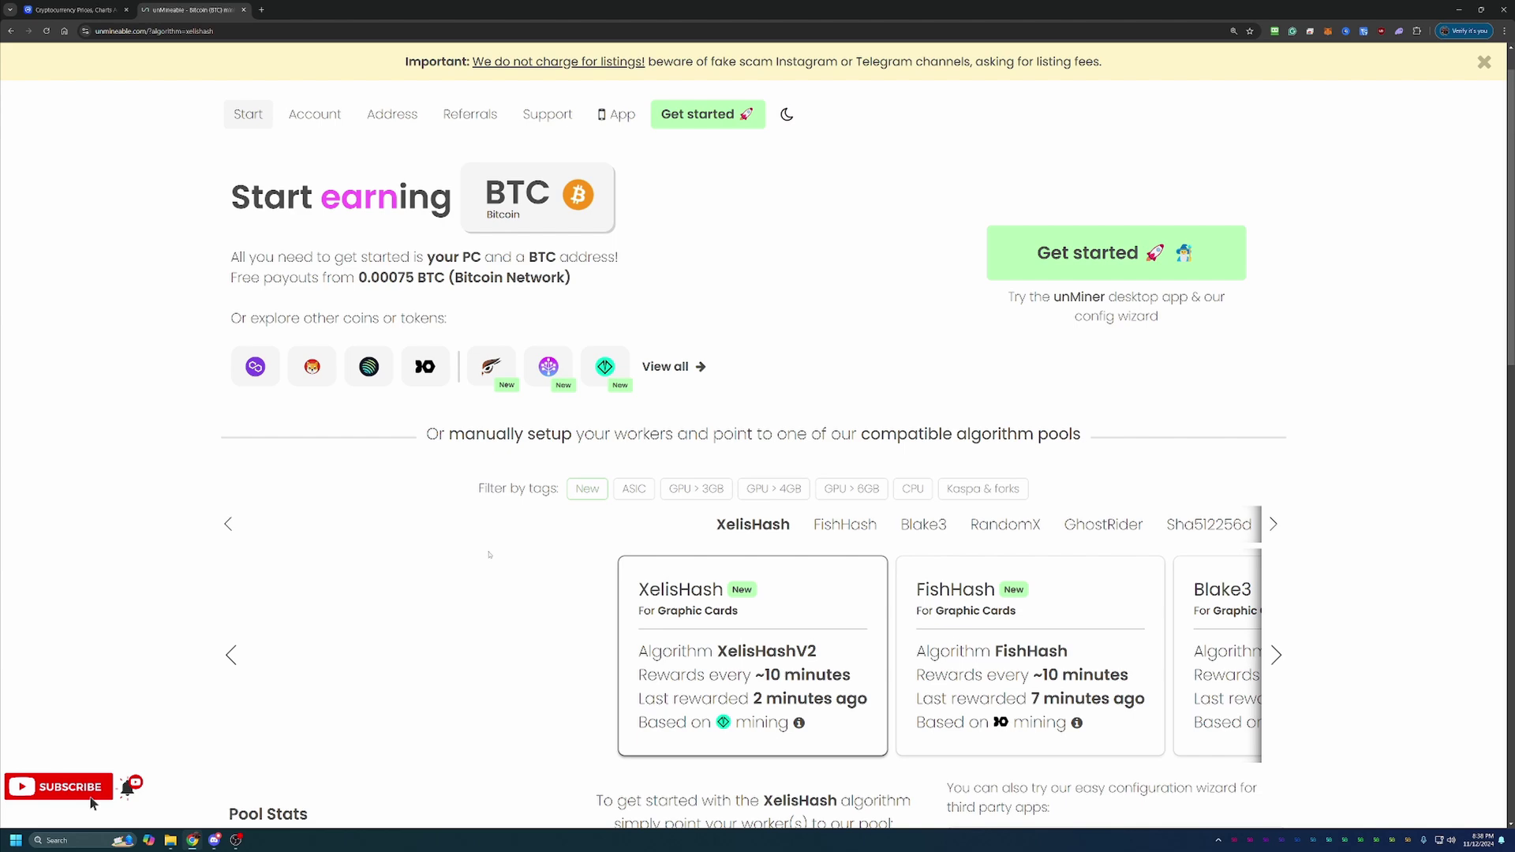
scroll(535, 541, "down", 1)
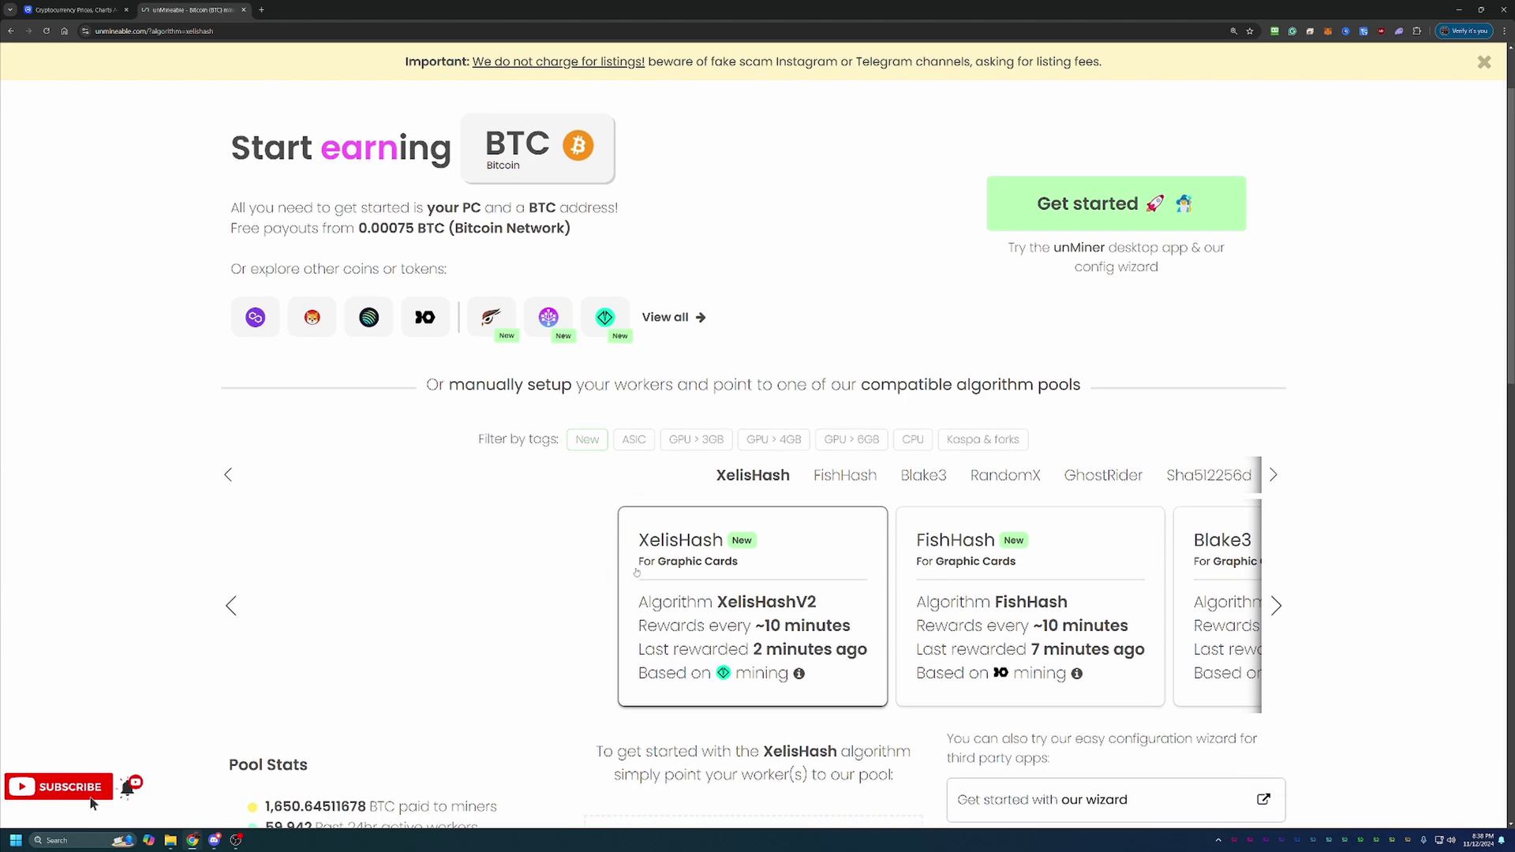
scroll(566, 375, "down", 2)
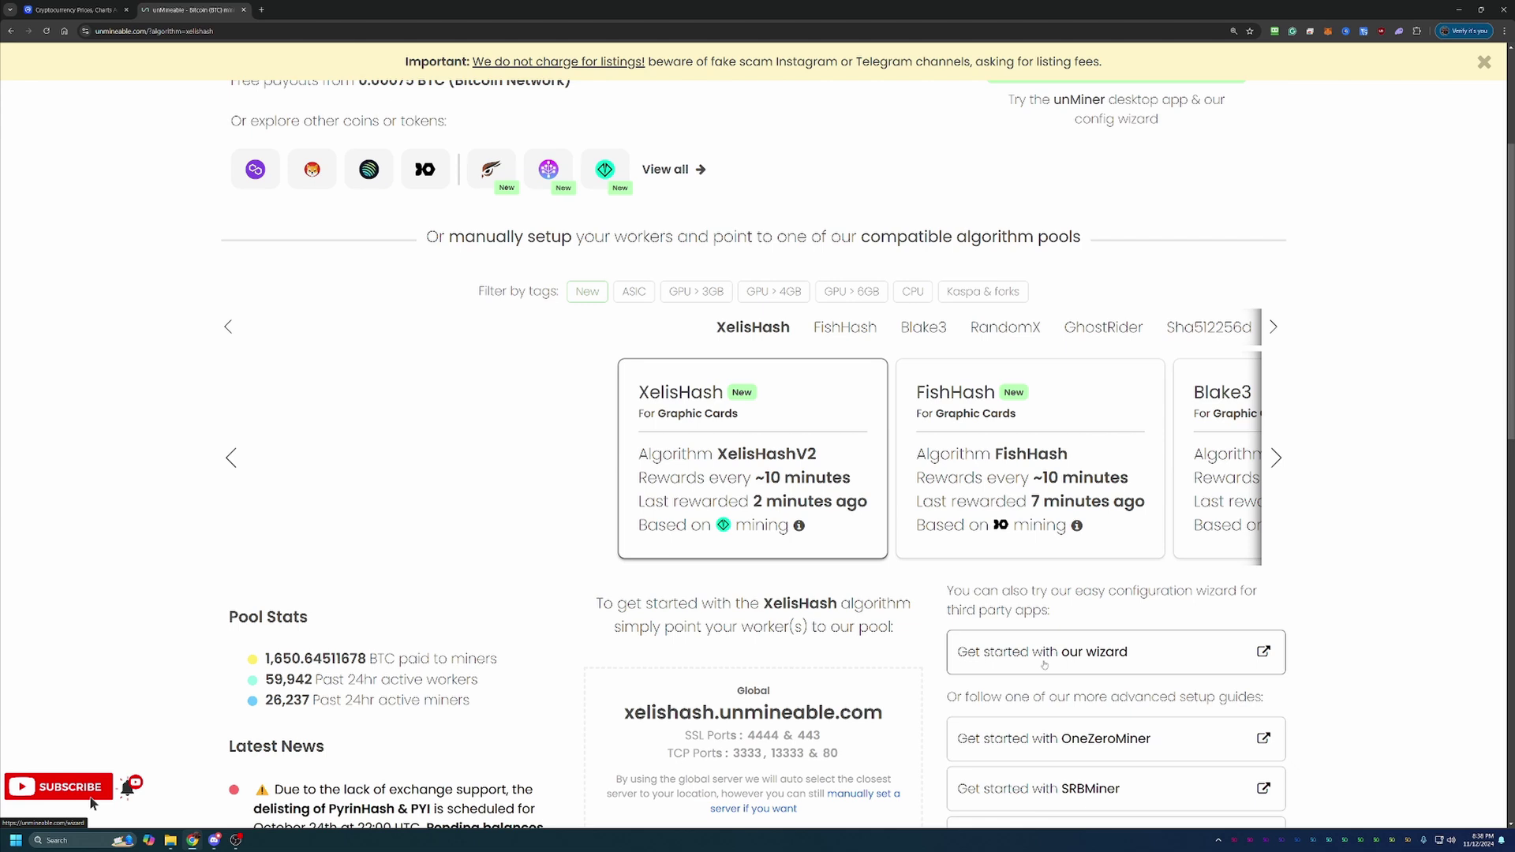
left_click(1086, 647)
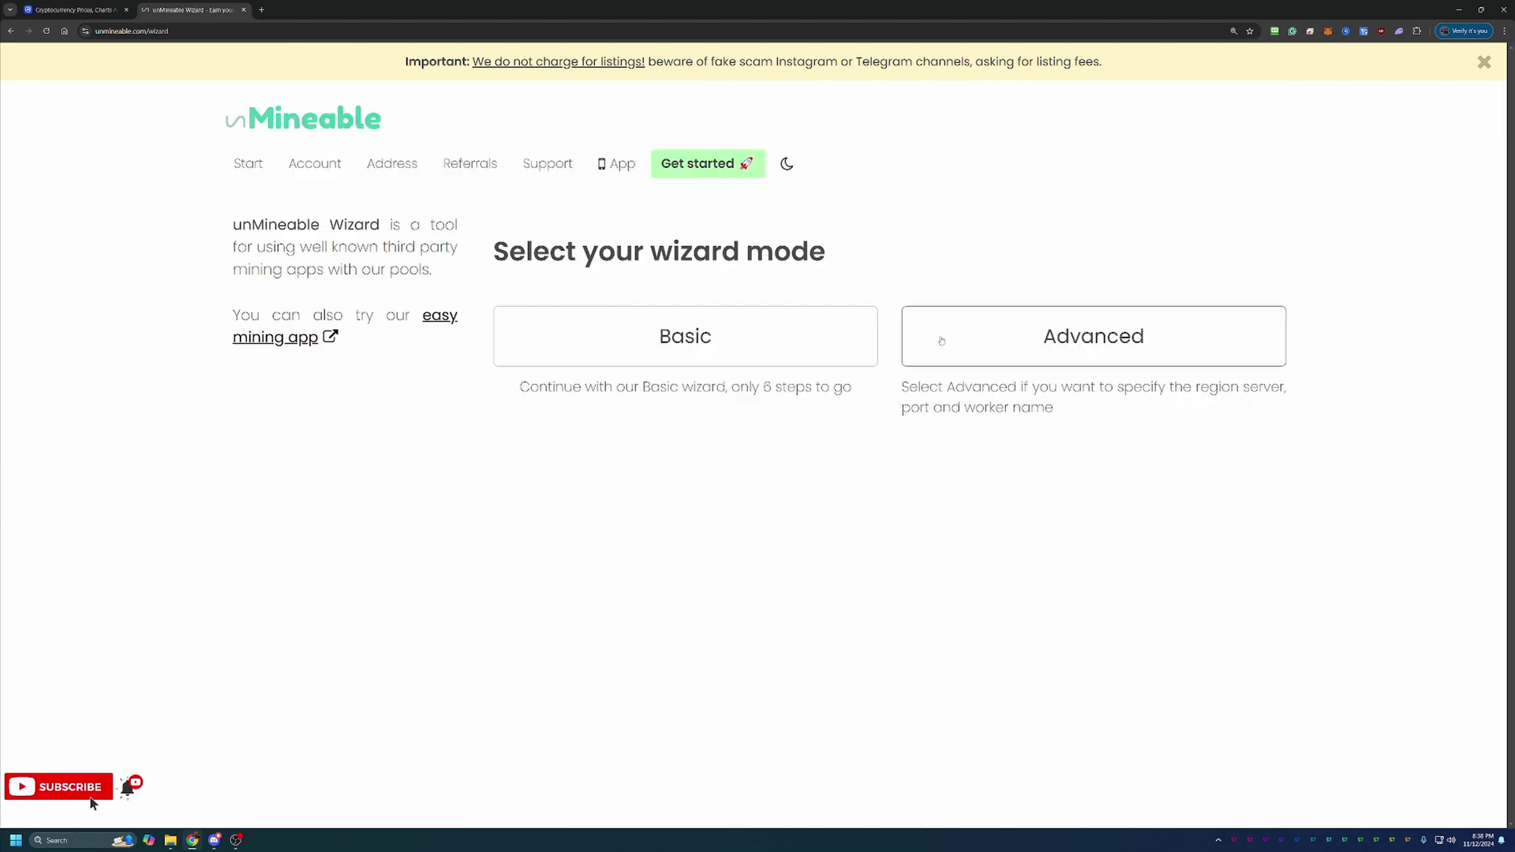
Choose Basic mode, Graphics Card (GPU), the Kawpow algorithm and Bitcoin in the wizard.
left_click(742, 336)
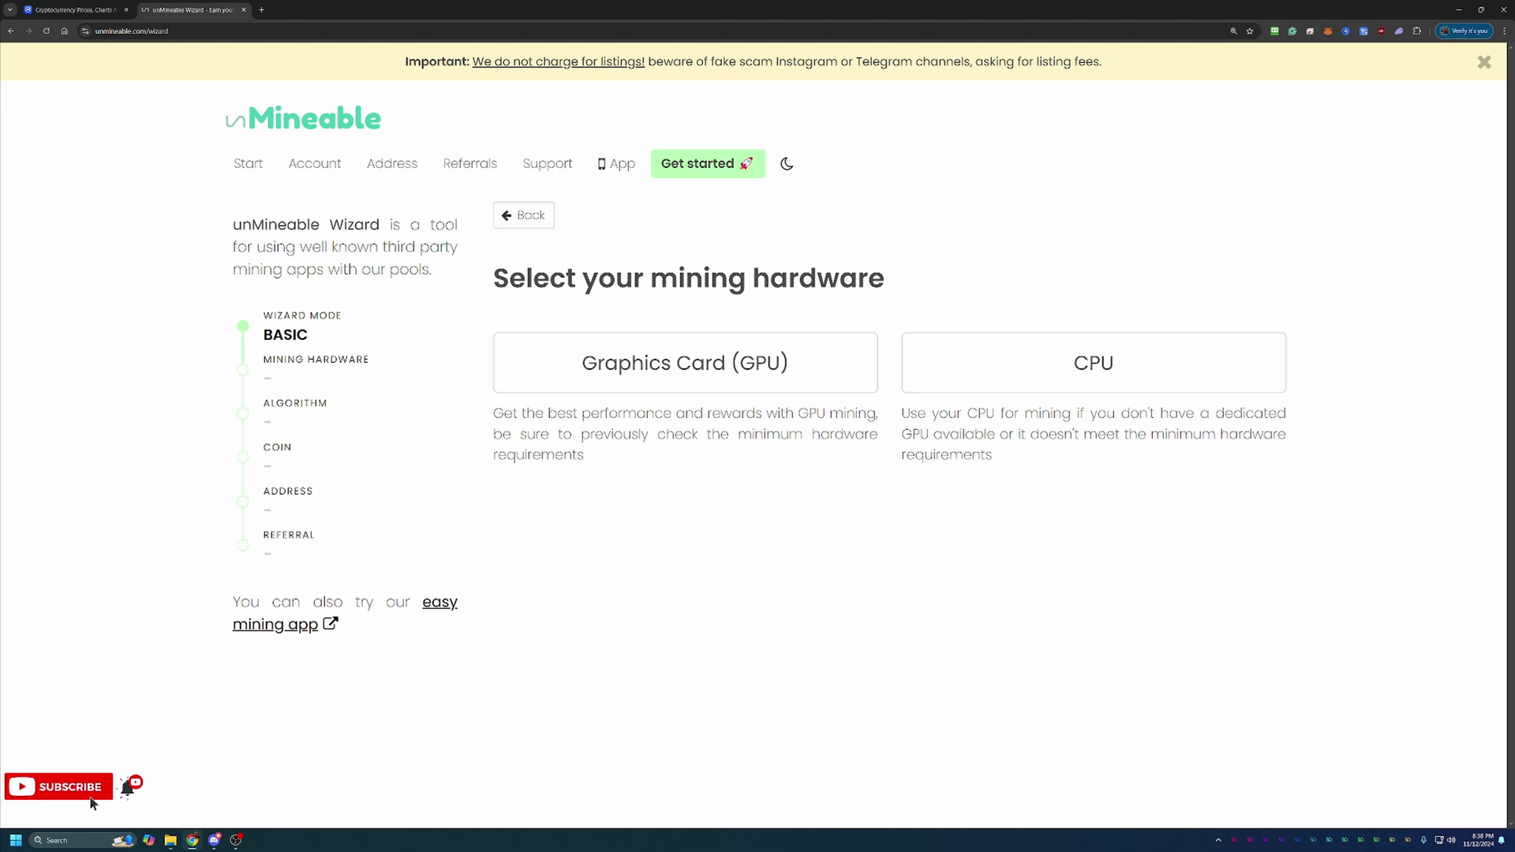
left_click(743, 382)
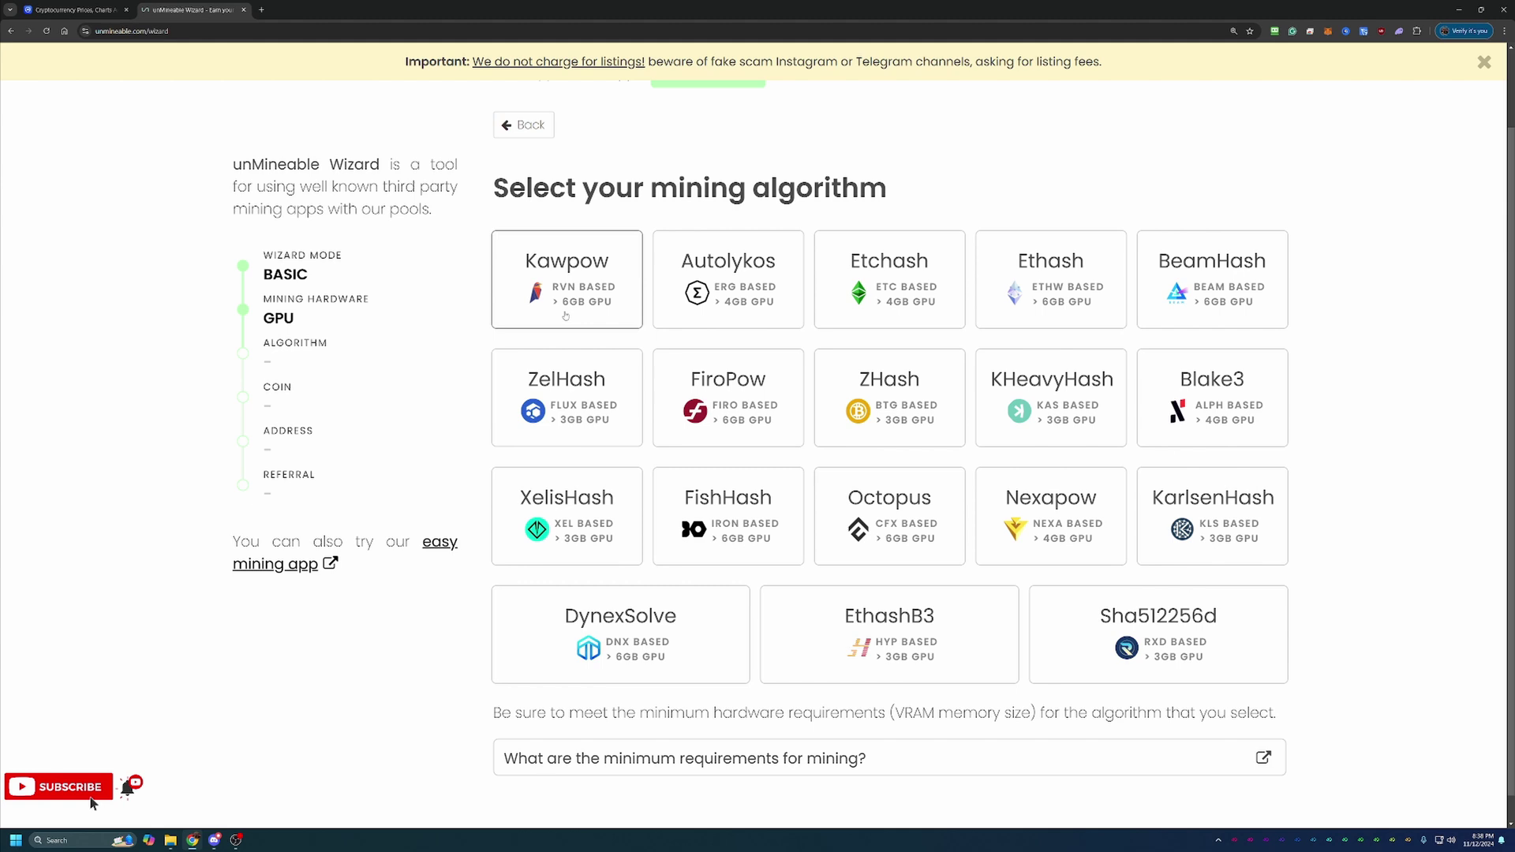
left_click(565, 315)
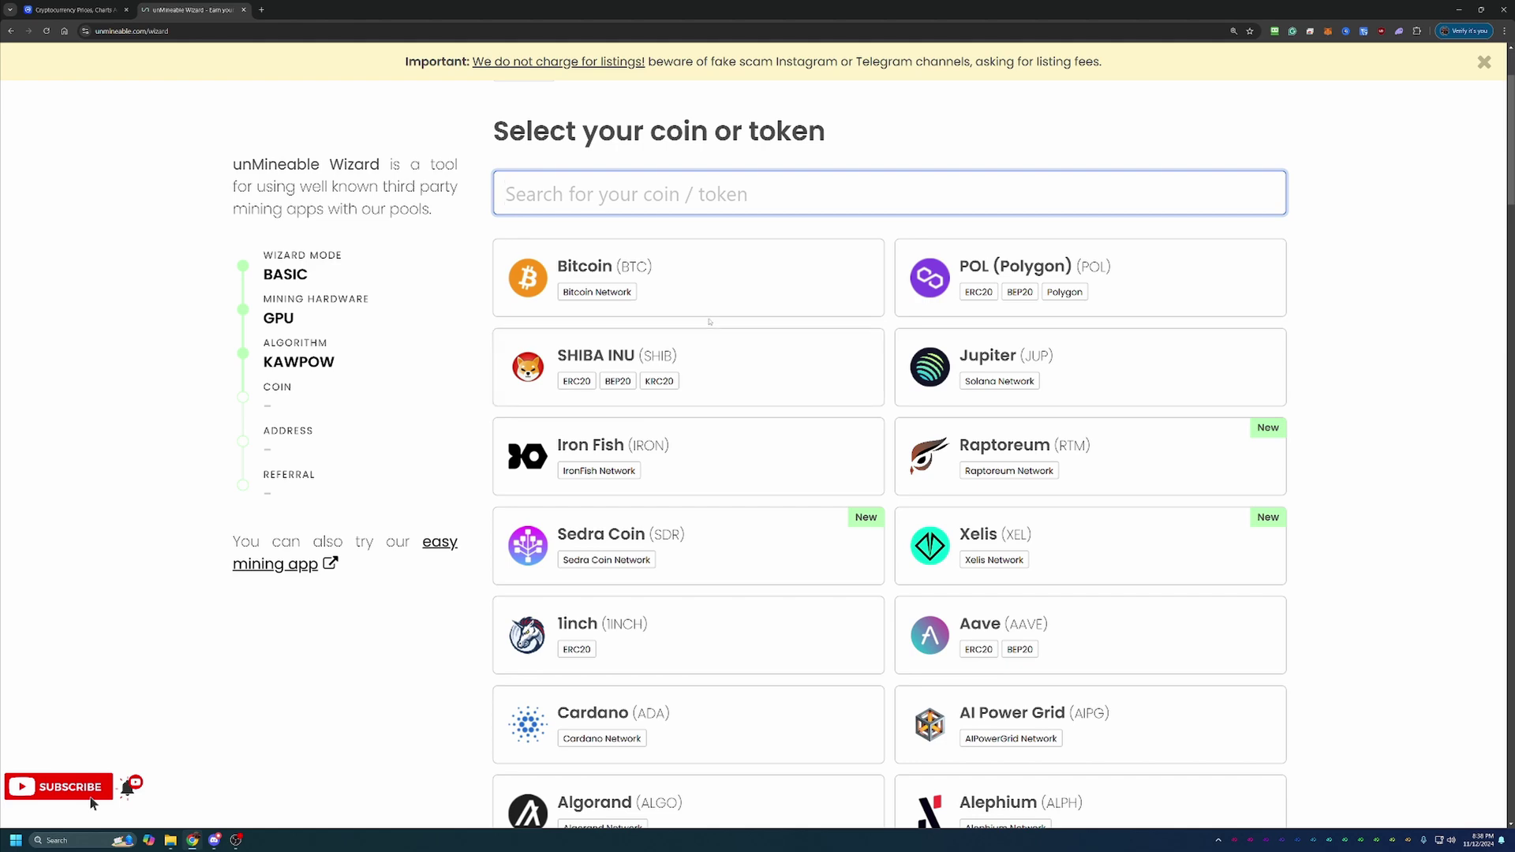
scroll(718, 418, "down", 2)
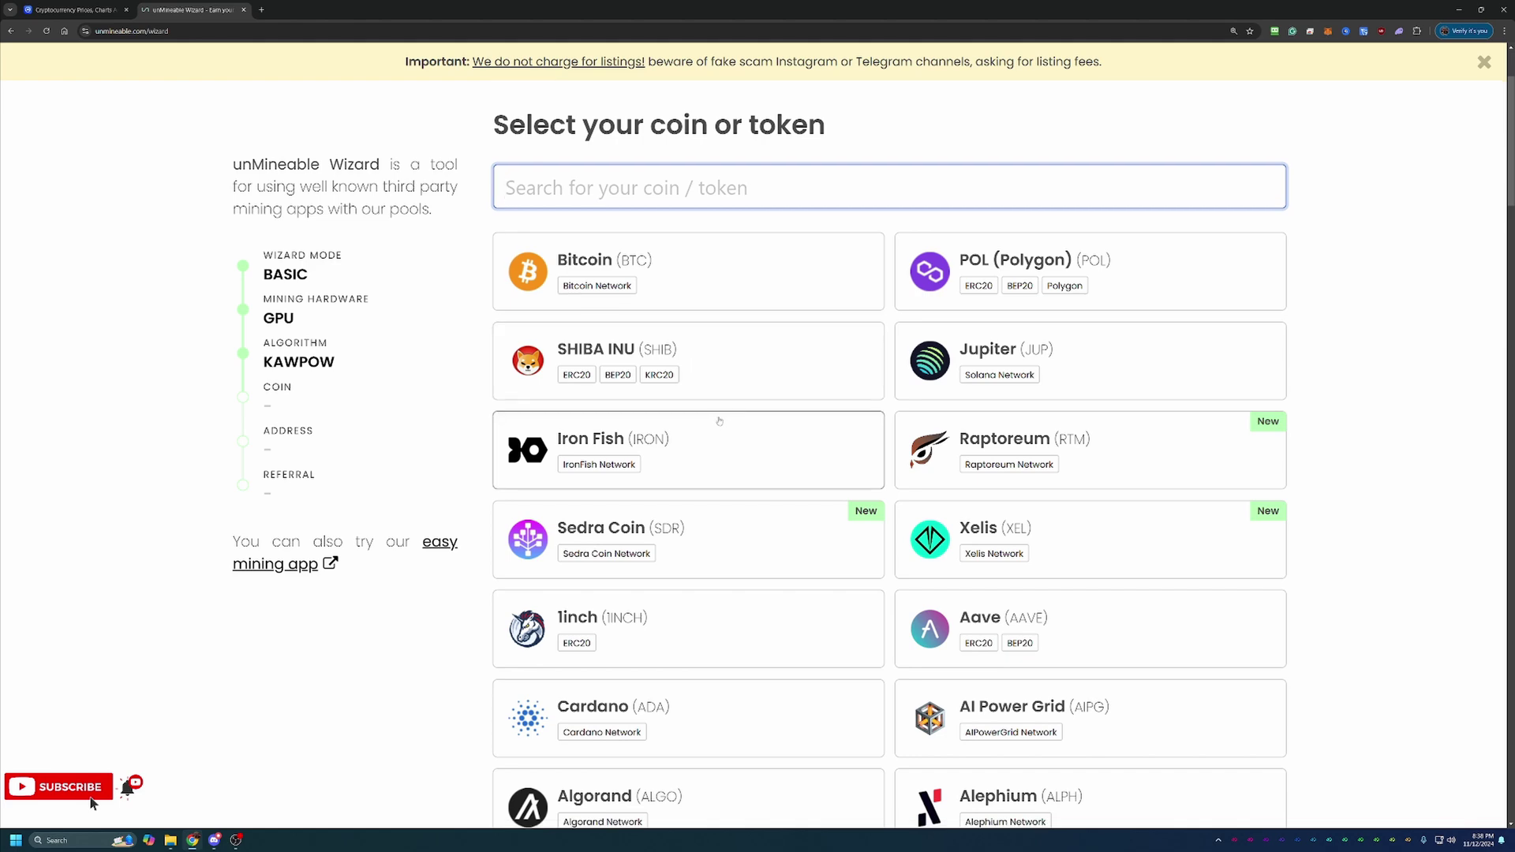
scroll(717, 395, "up", 3)
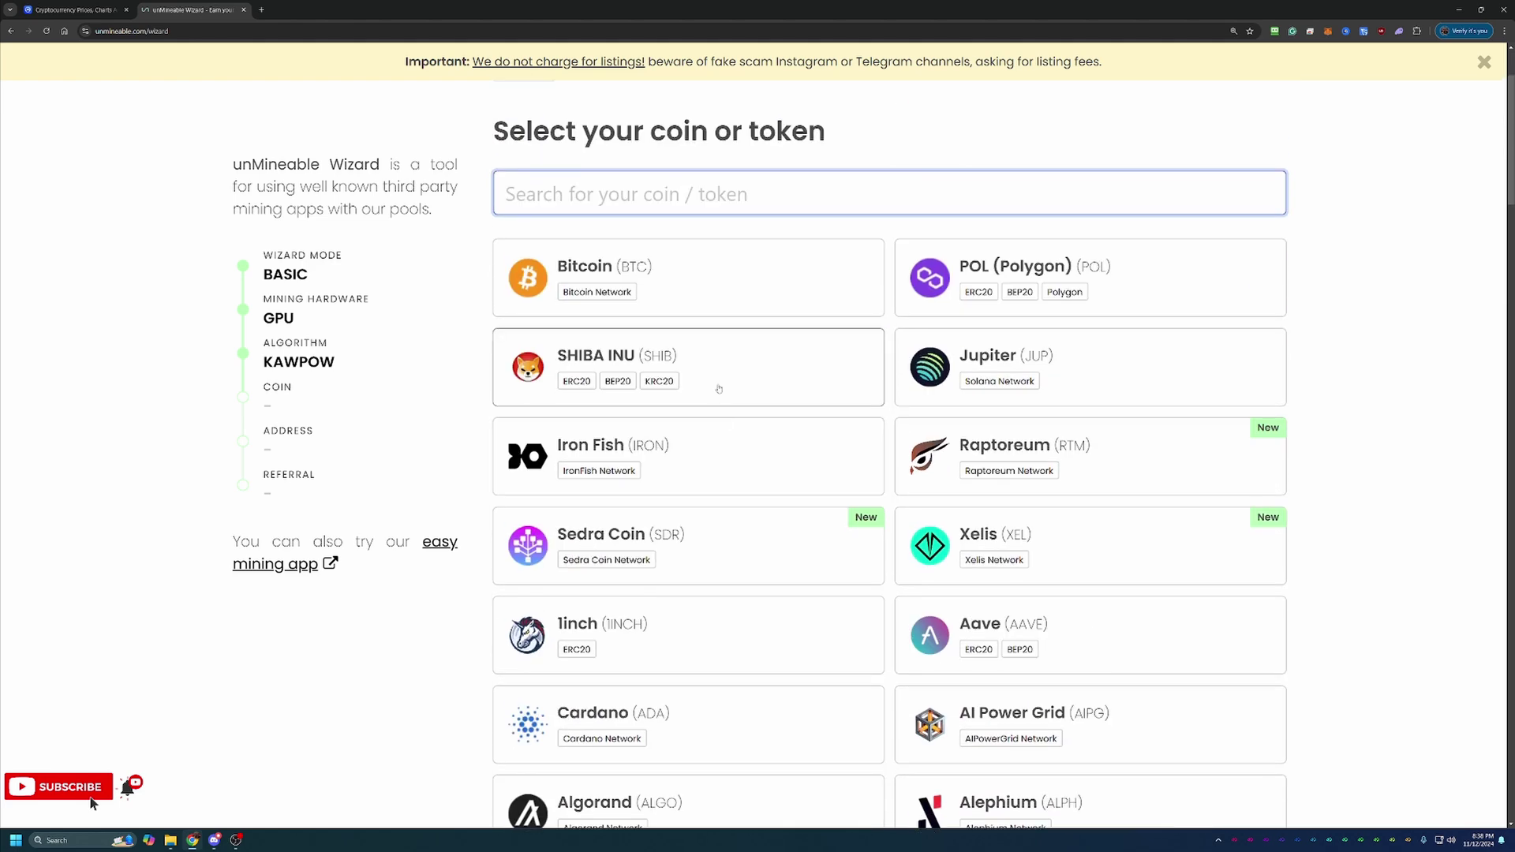
left_click(673, 296)
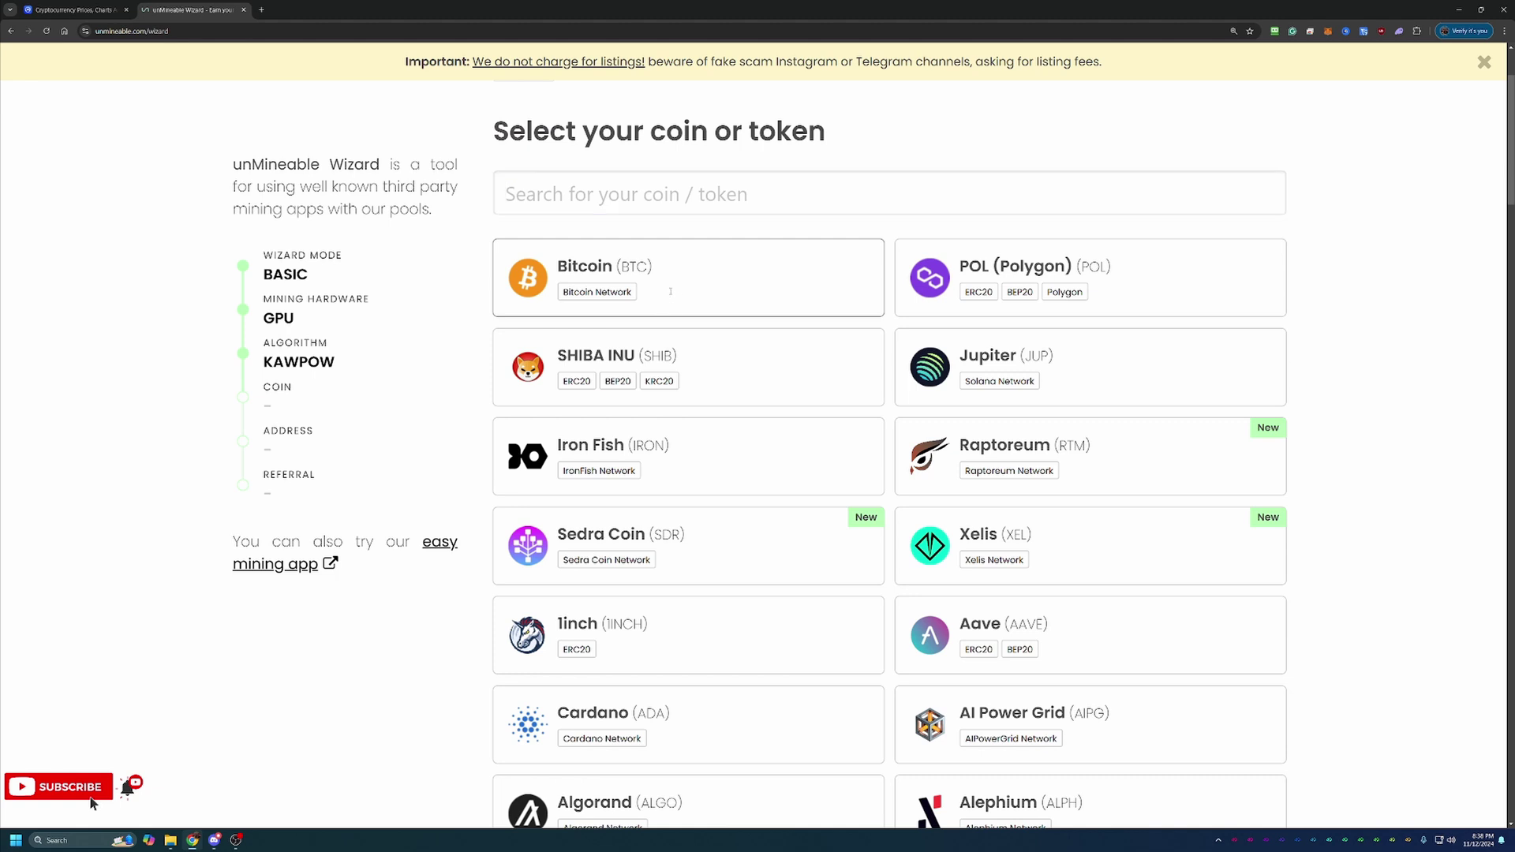
Paste the BTC payout address into the wallet field and continue to the referral step.
left_click(749, 326)
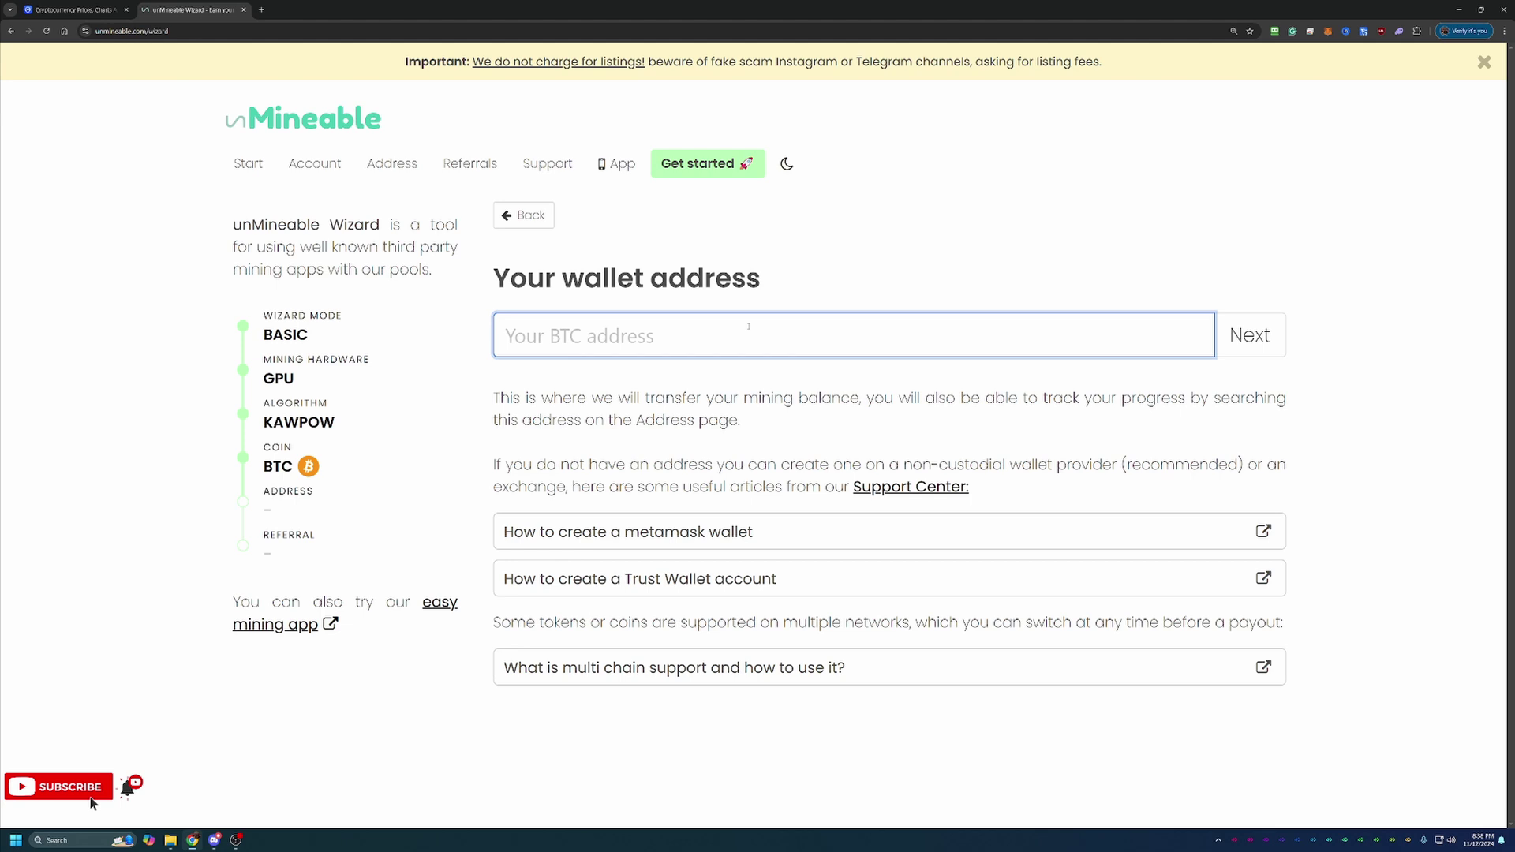
key("ctrl+v")
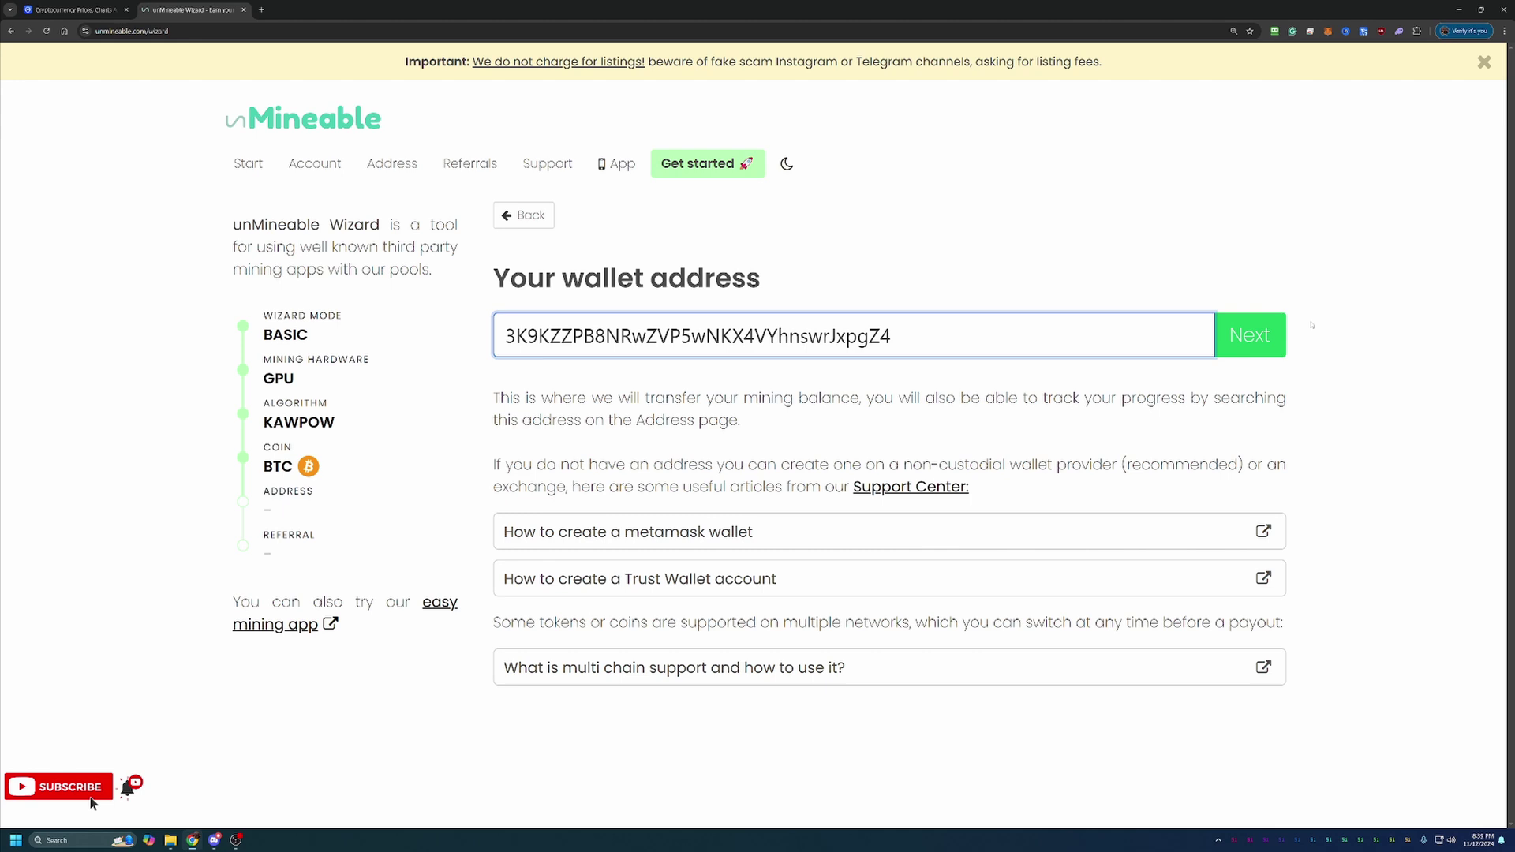
left_click(1270, 353)
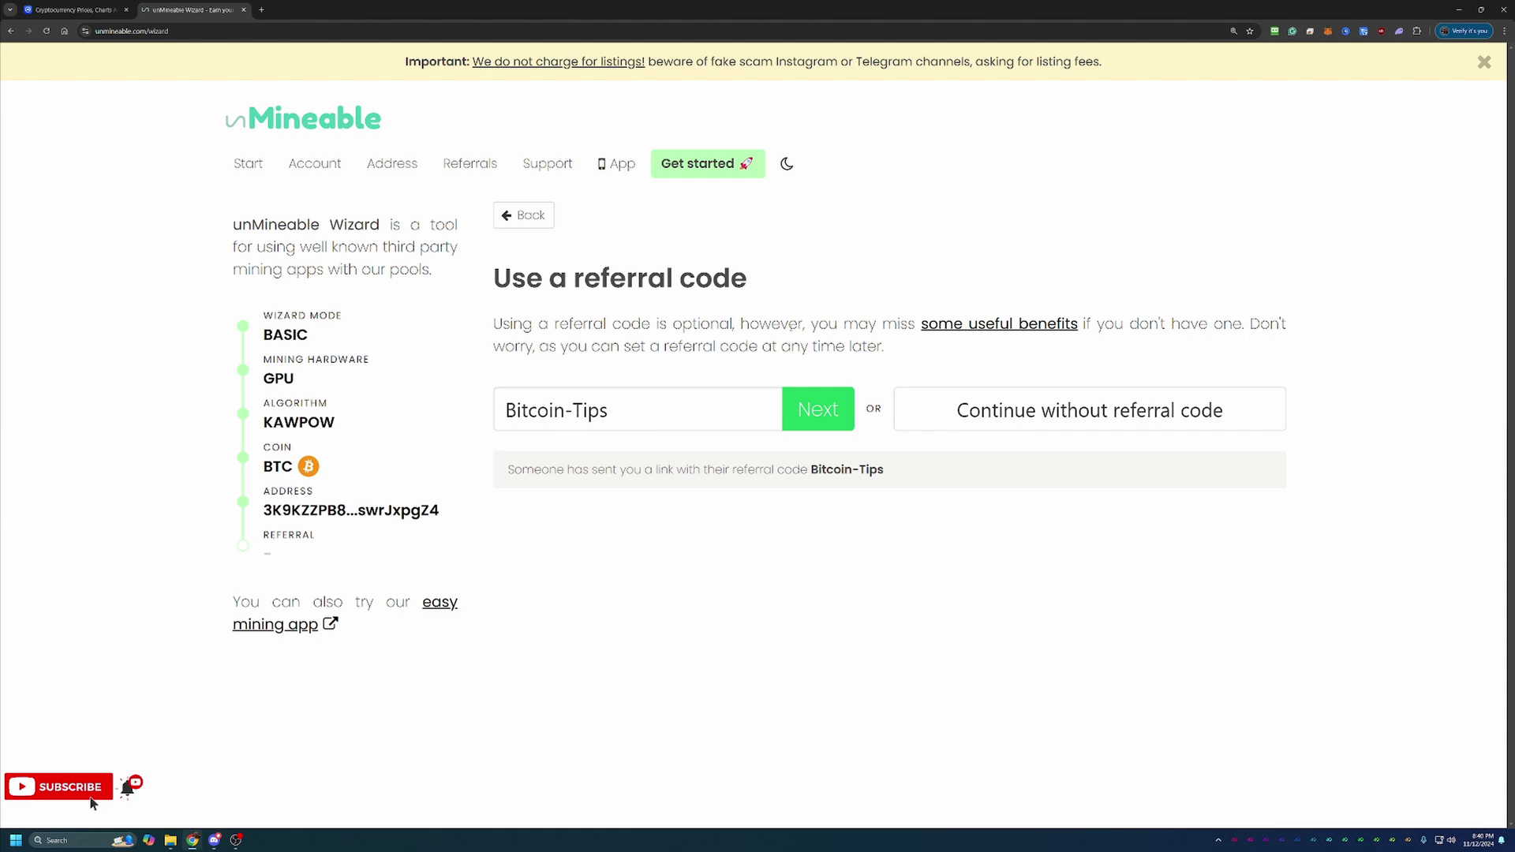
Restart the wizard and choose Basic mode, GPU, Kawpow and Bitcoin again.
left_click(1048, 419)
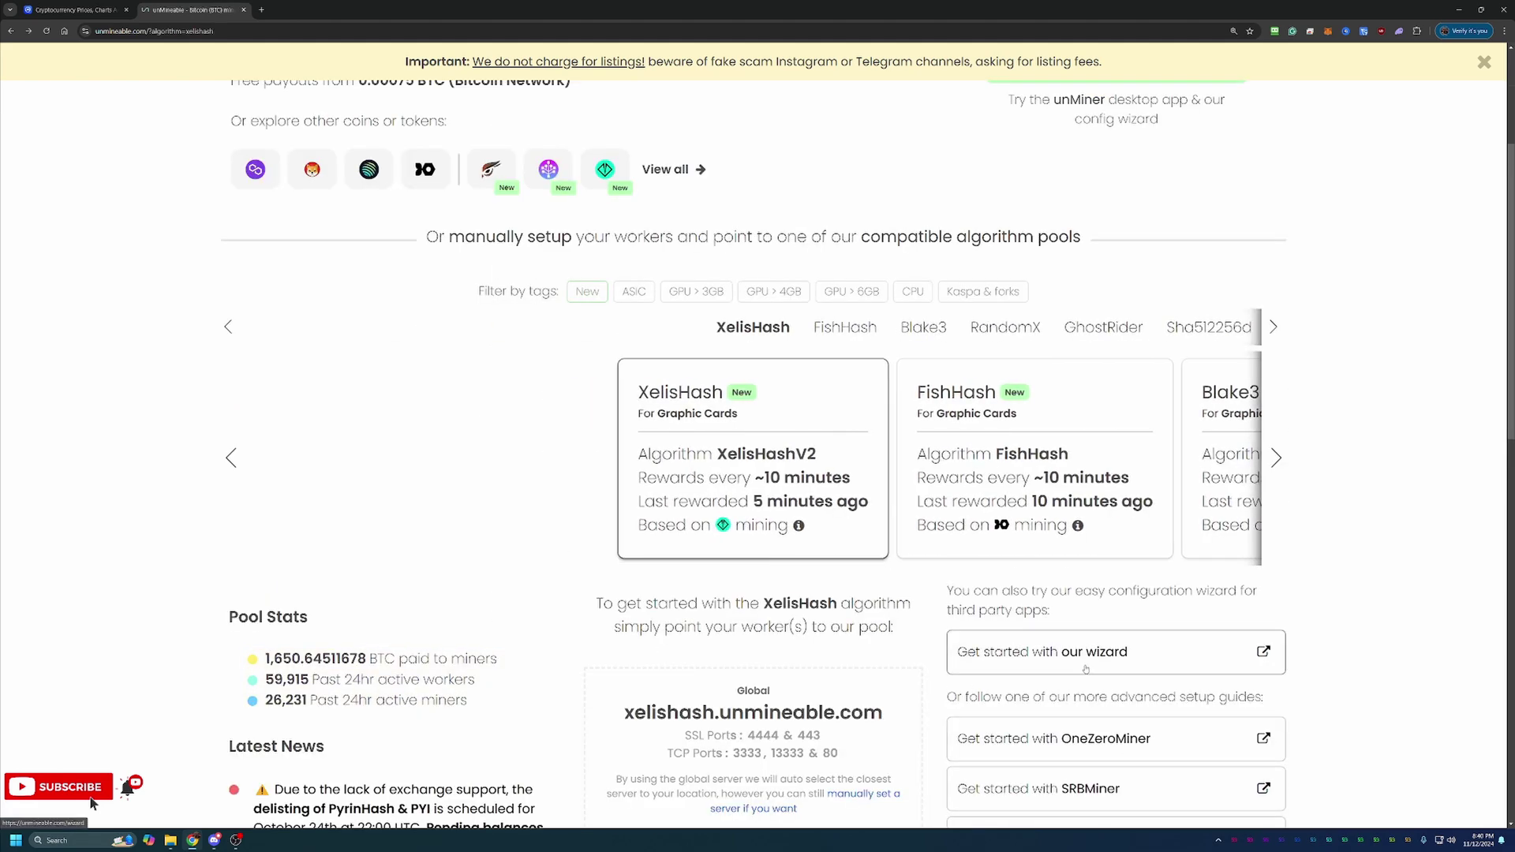
left_click(1085, 669)
left_click(610, 336)
left_click(610, 369)
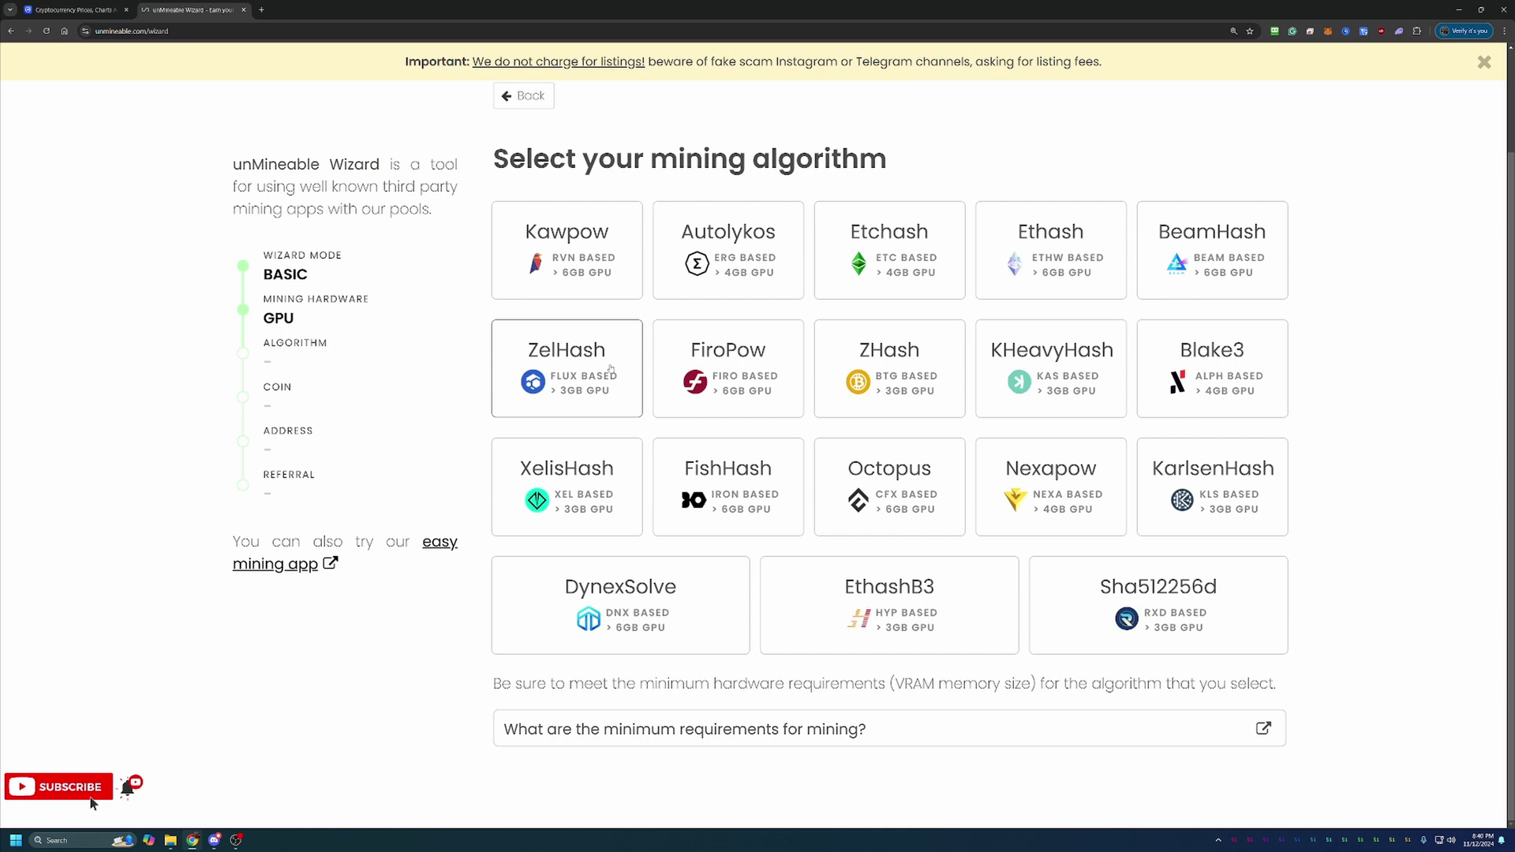
left_click(588, 272)
left_click(590, 300)
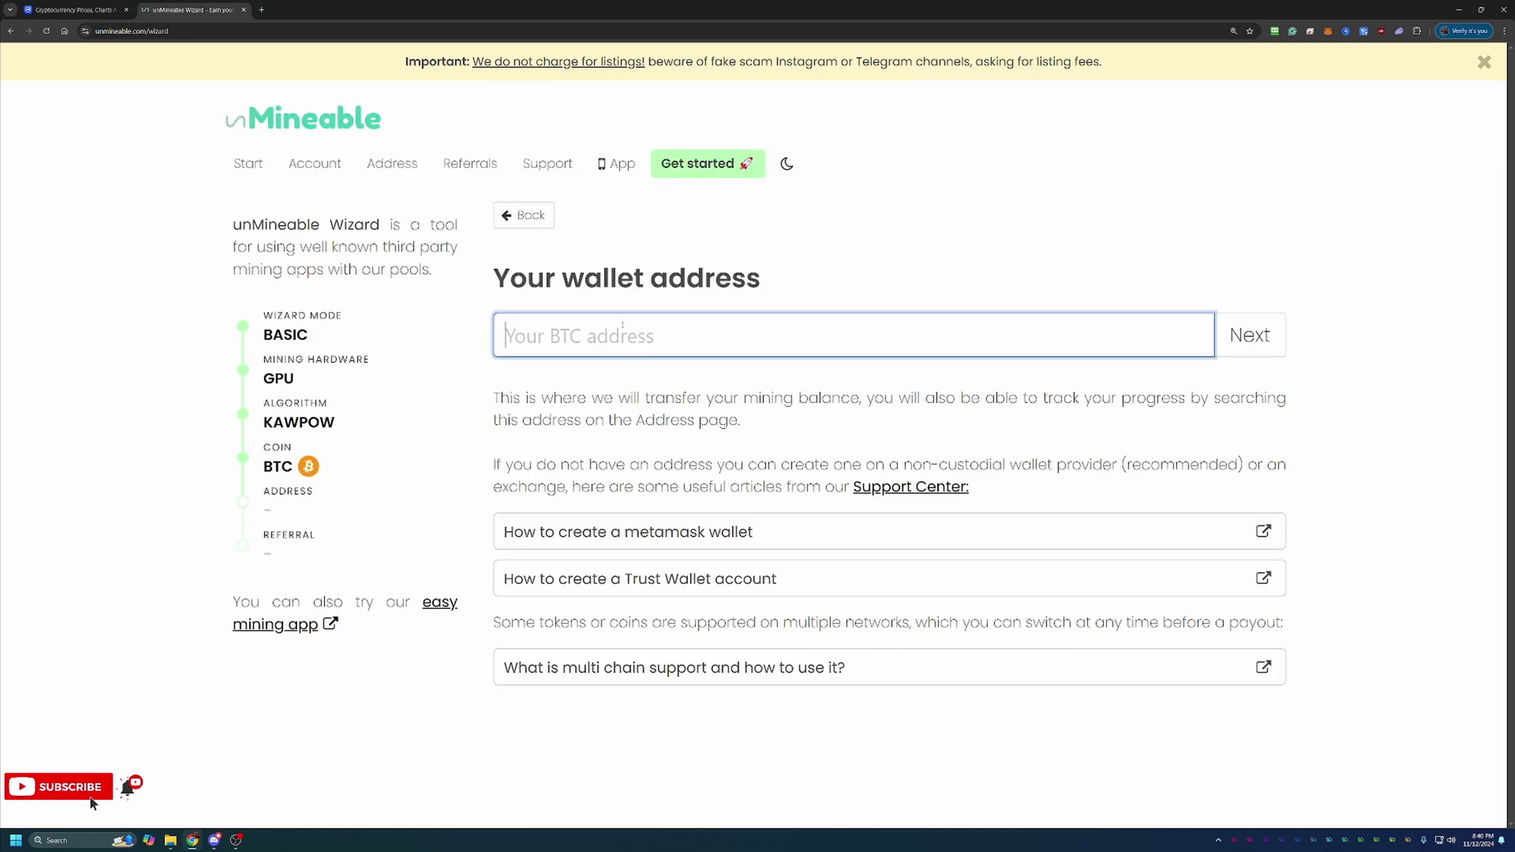
Paste the BTC address, accept the Bitcoin-Tips referral, and scroll to the GMiner command.
key("ctrl+v")
key("Return")
left_click(810, 410)
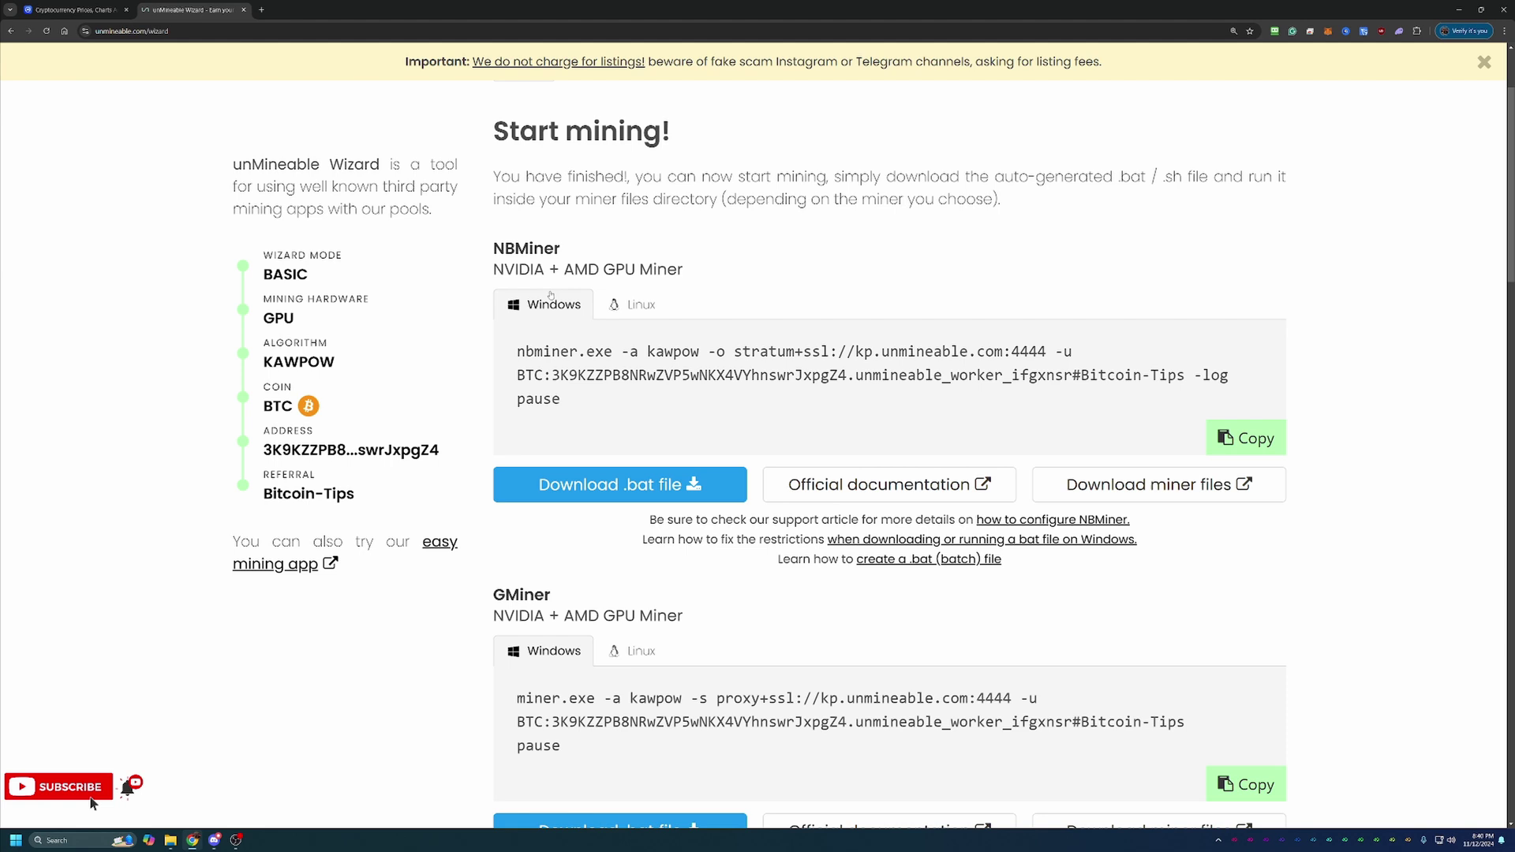
scroll(741, 449, "down", 2)
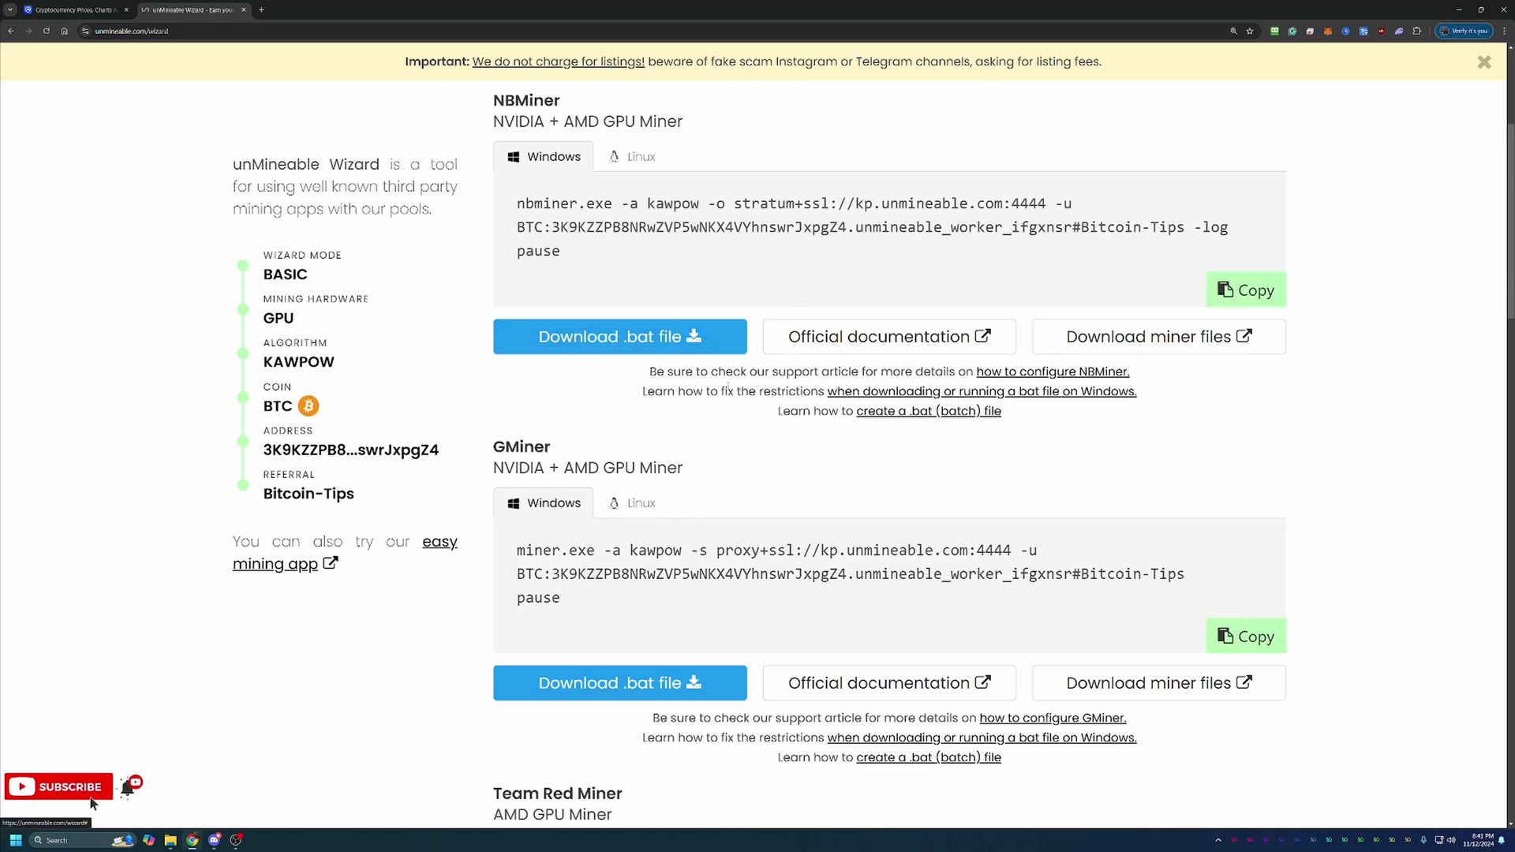
Leave the GMiner releases page and return to the unMineable Wizard tab.
scroll(780, 506, "down", 1)
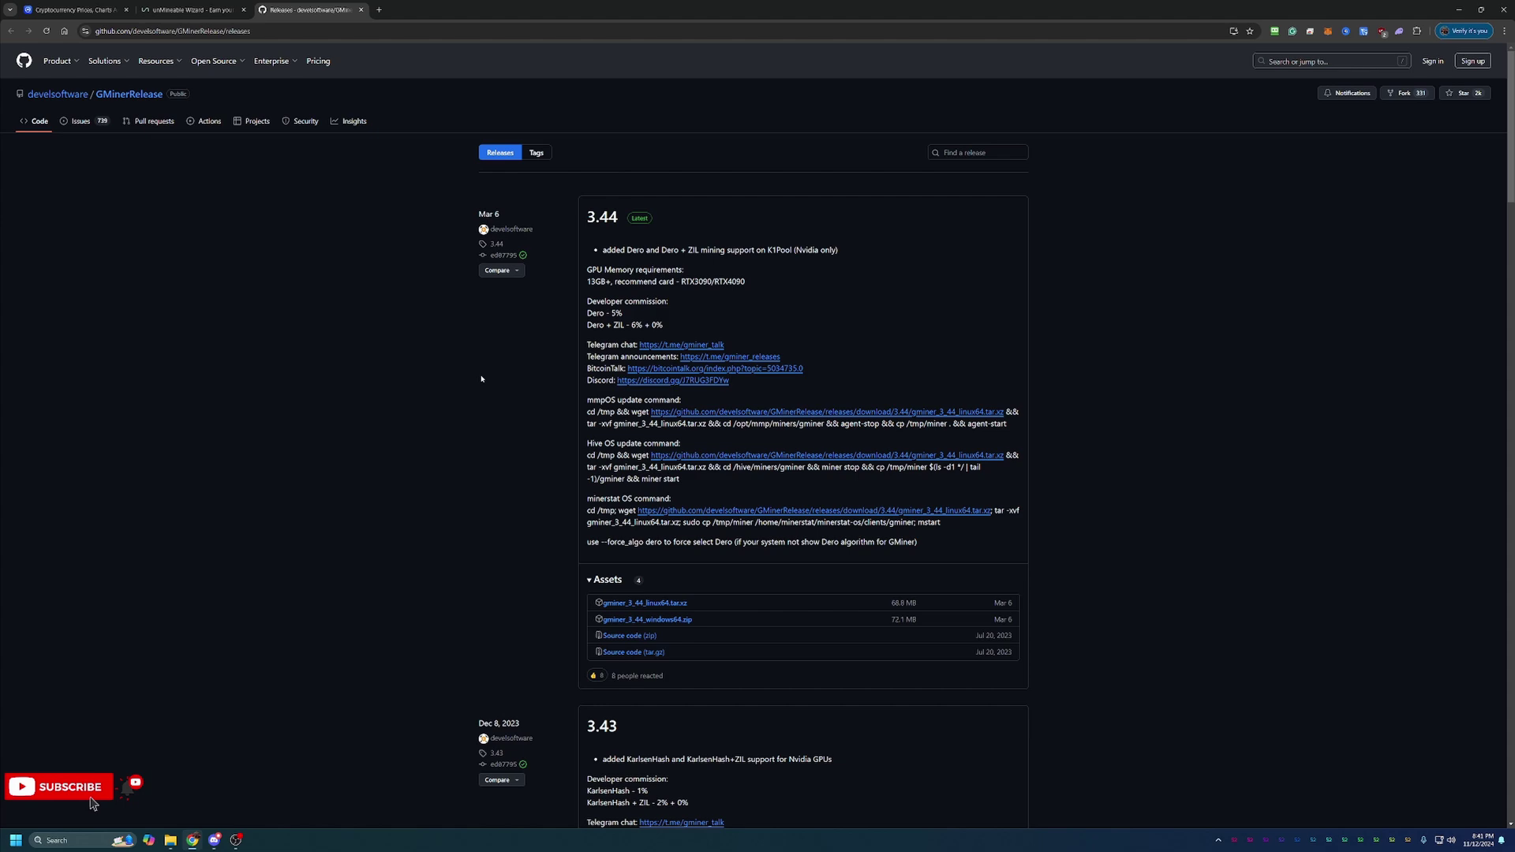
left_click(190, 9)
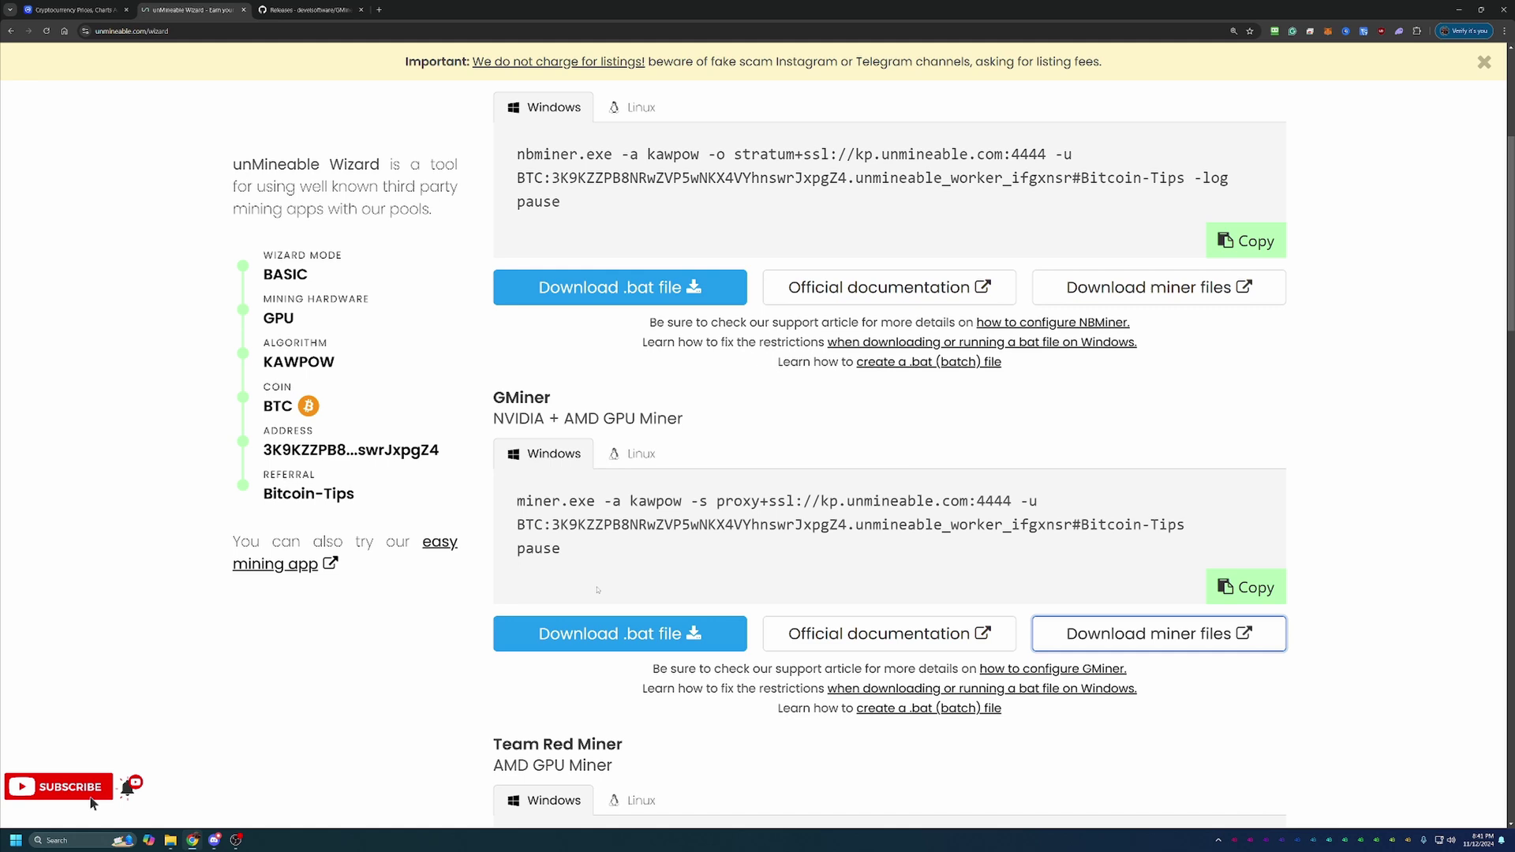
Download unmineable-BTC-kawpow-gminer.bat, keeping it despite Chrome's unverified-file warning.
left_click(579, 641)
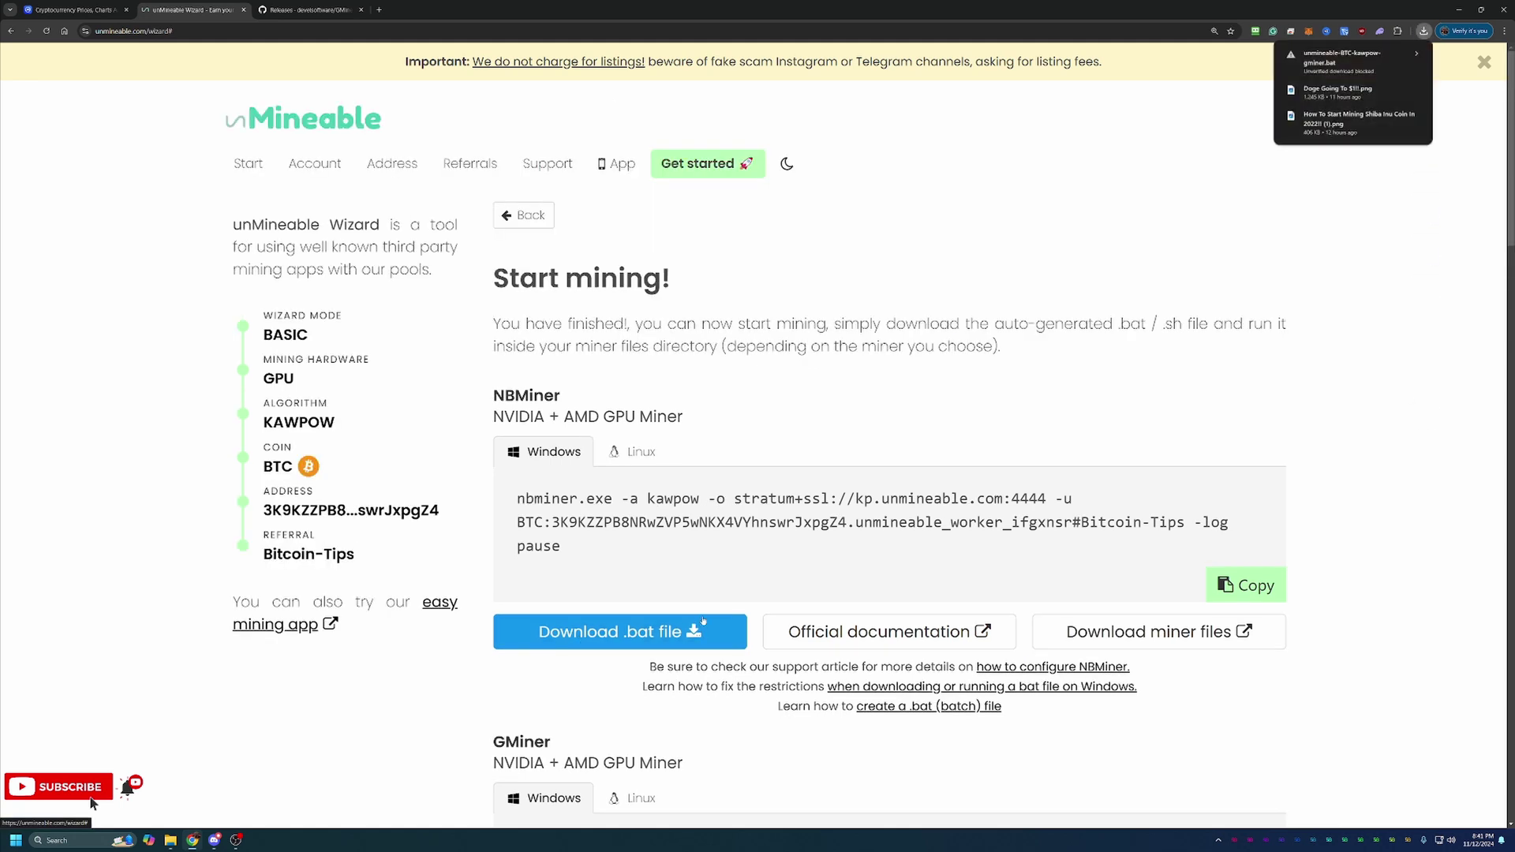
left_click(1382, 66)
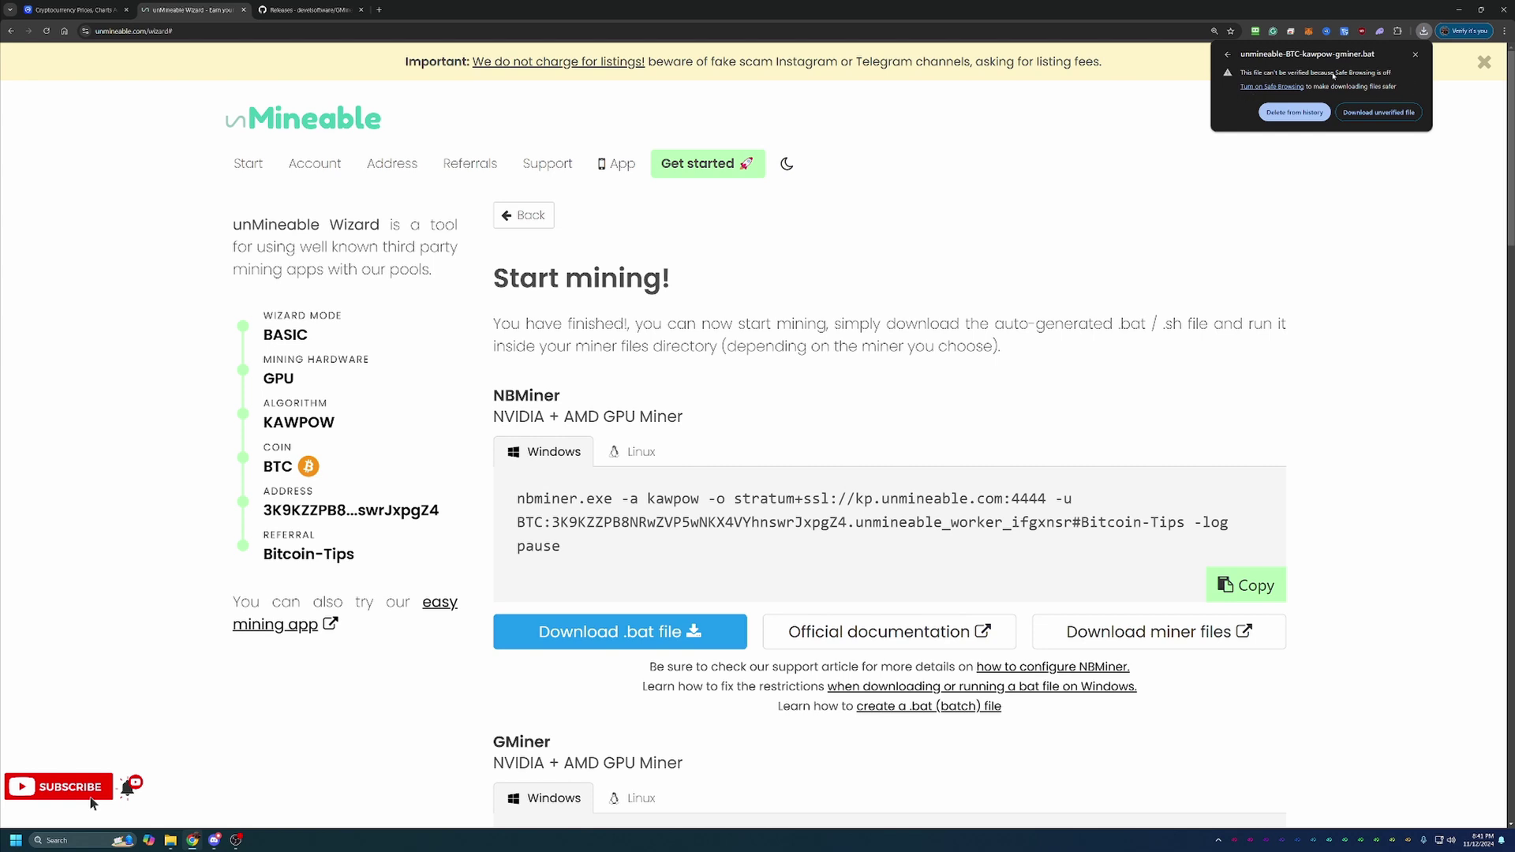
left_click(1396, 111)
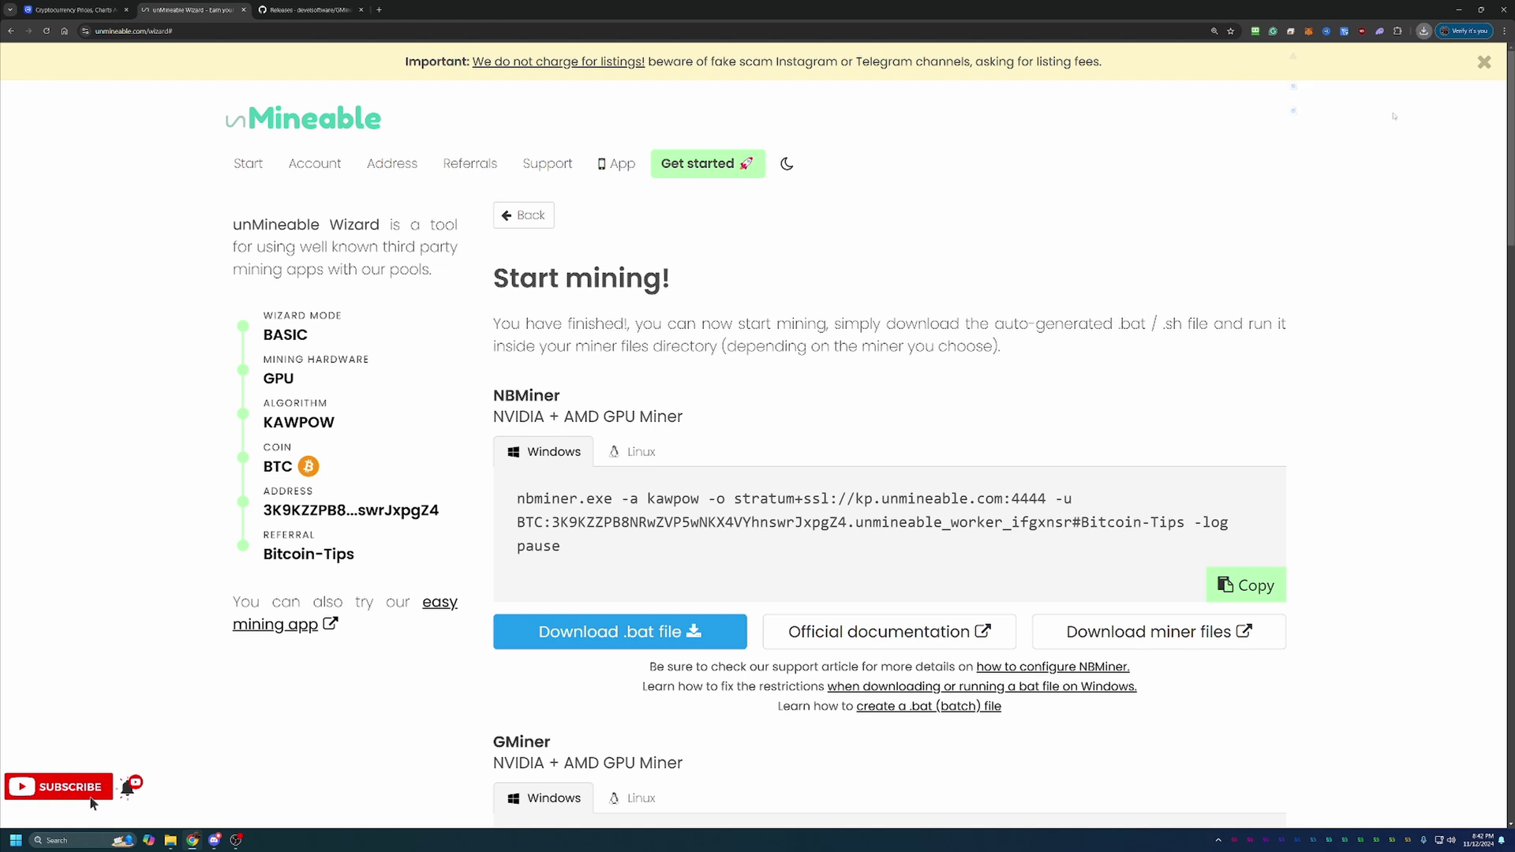
left_click(1424, 31)
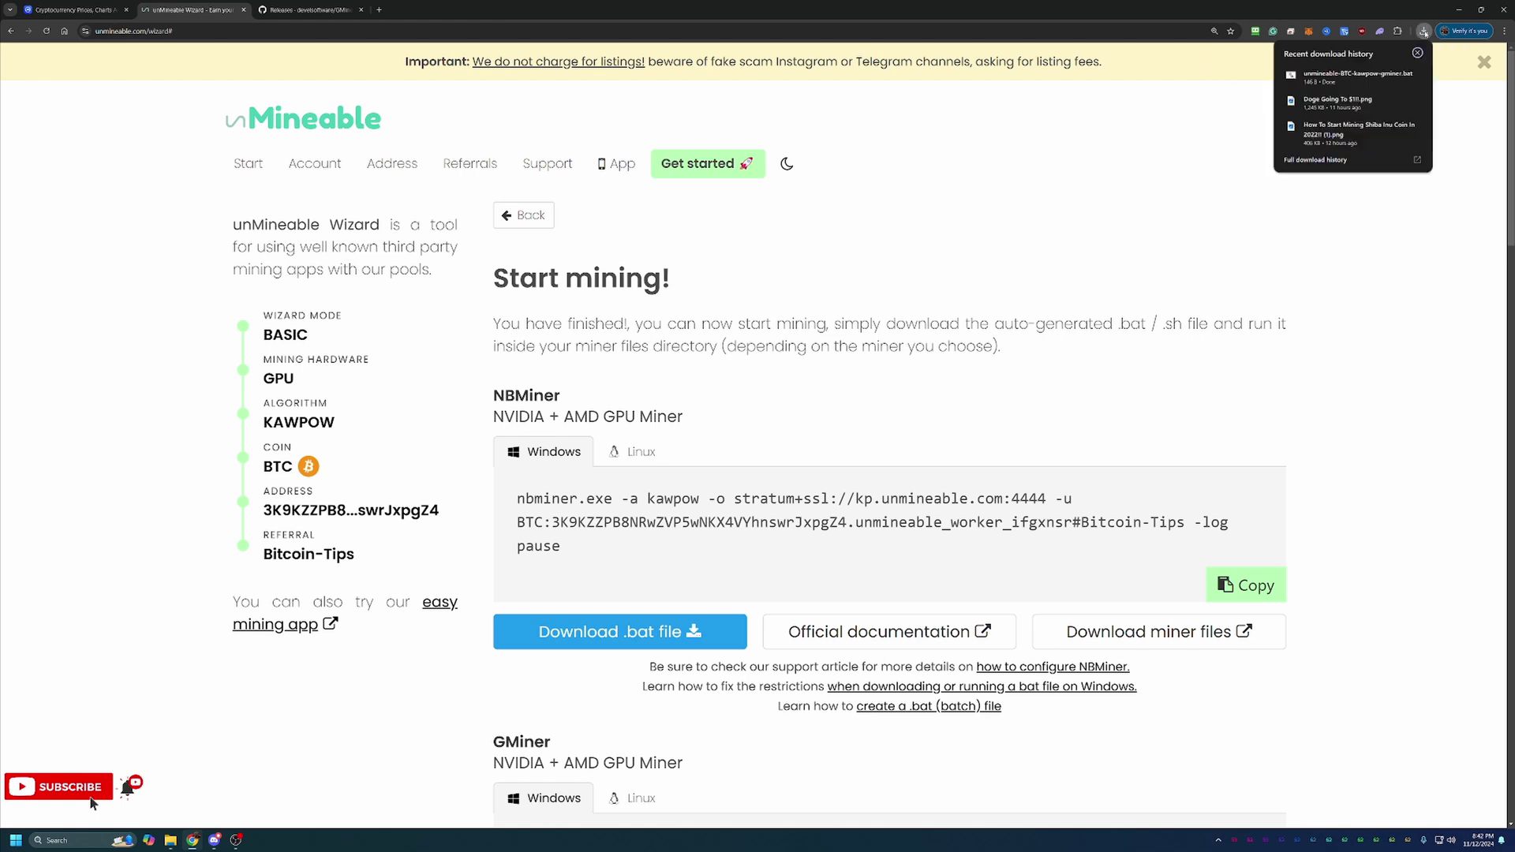
Run unmineable-BTC-kawpow-gminer.bat from the gminer folder, bypassing SmartScreen with Run anyway.
left_click(1343, 79)
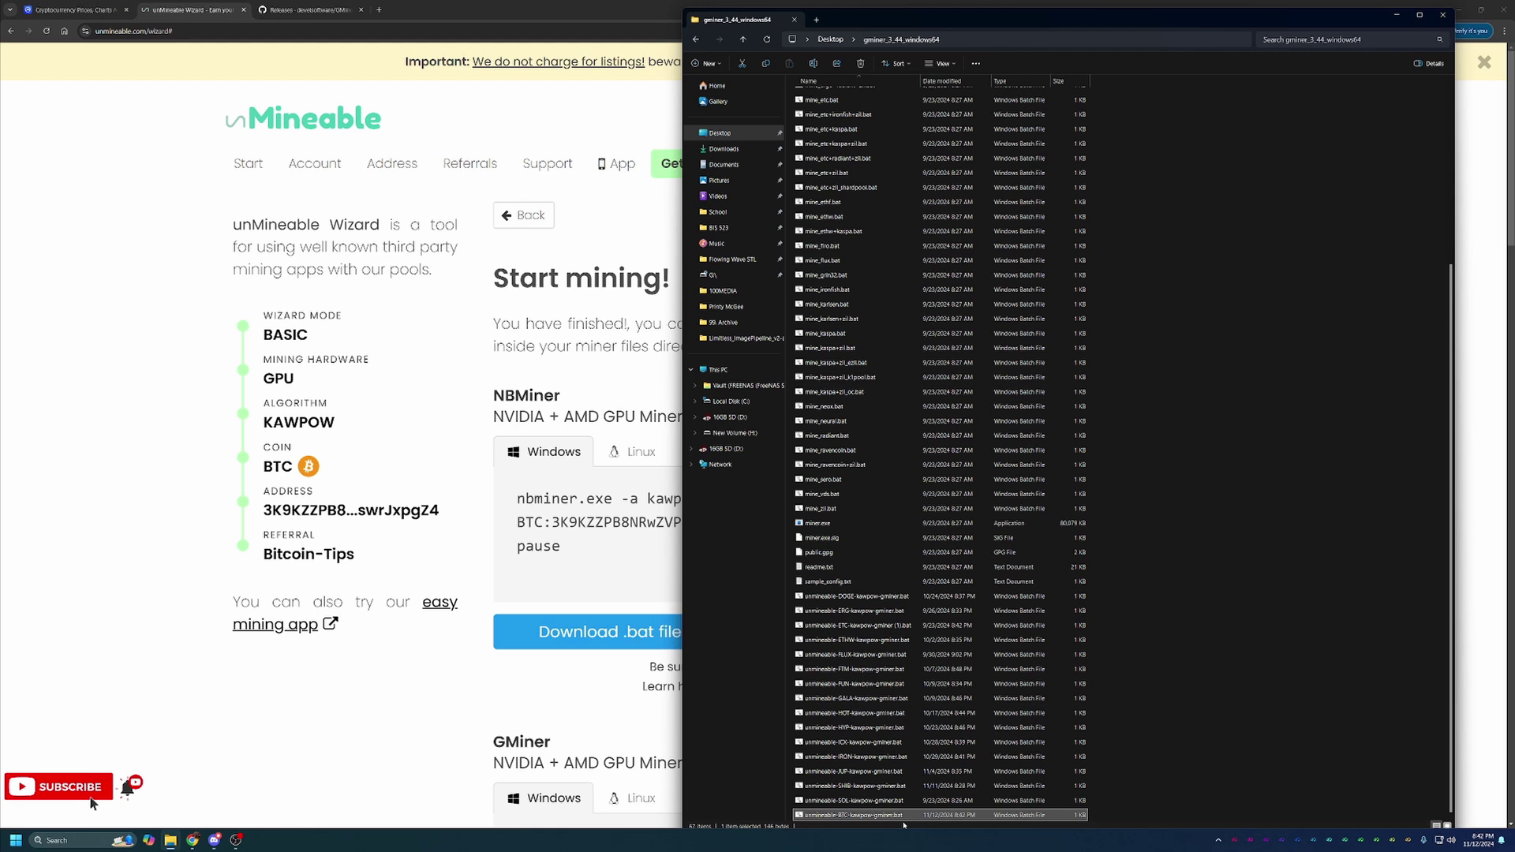
mouse_move(843, 814)
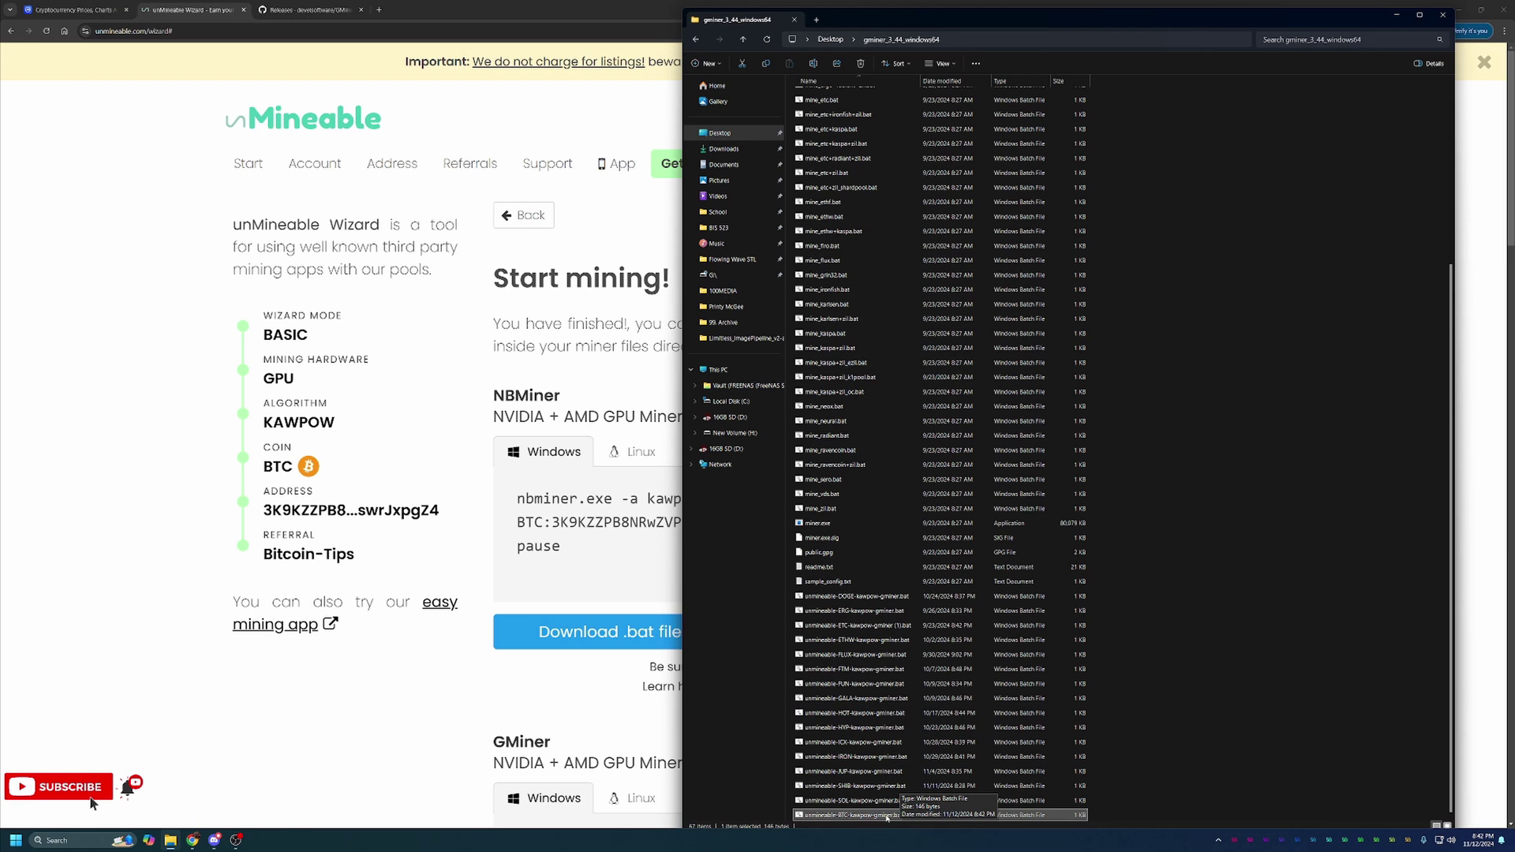
double_click(860, 815)
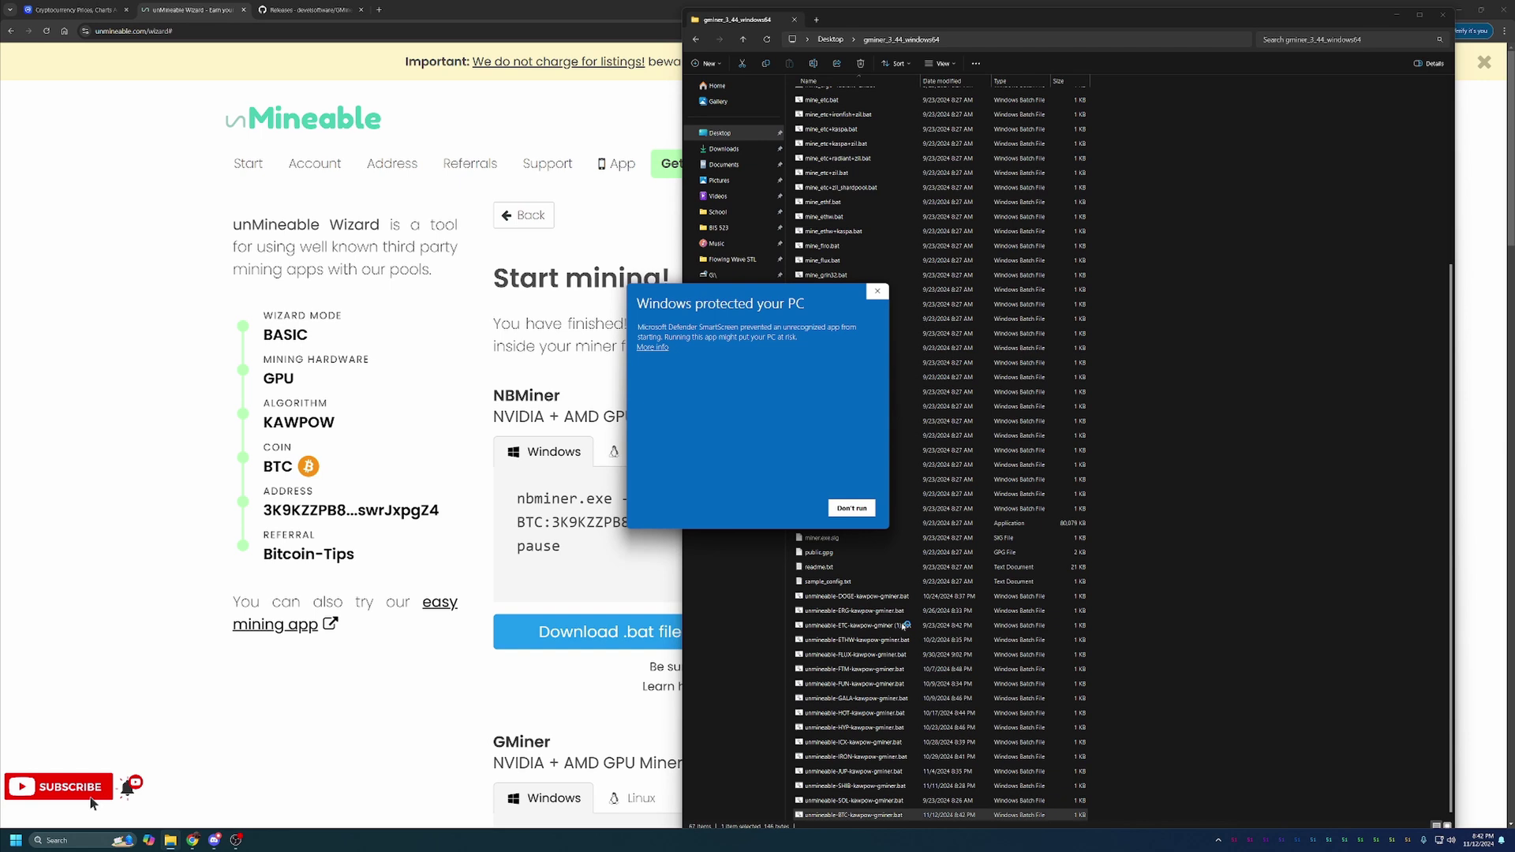
left_click(655, 348)
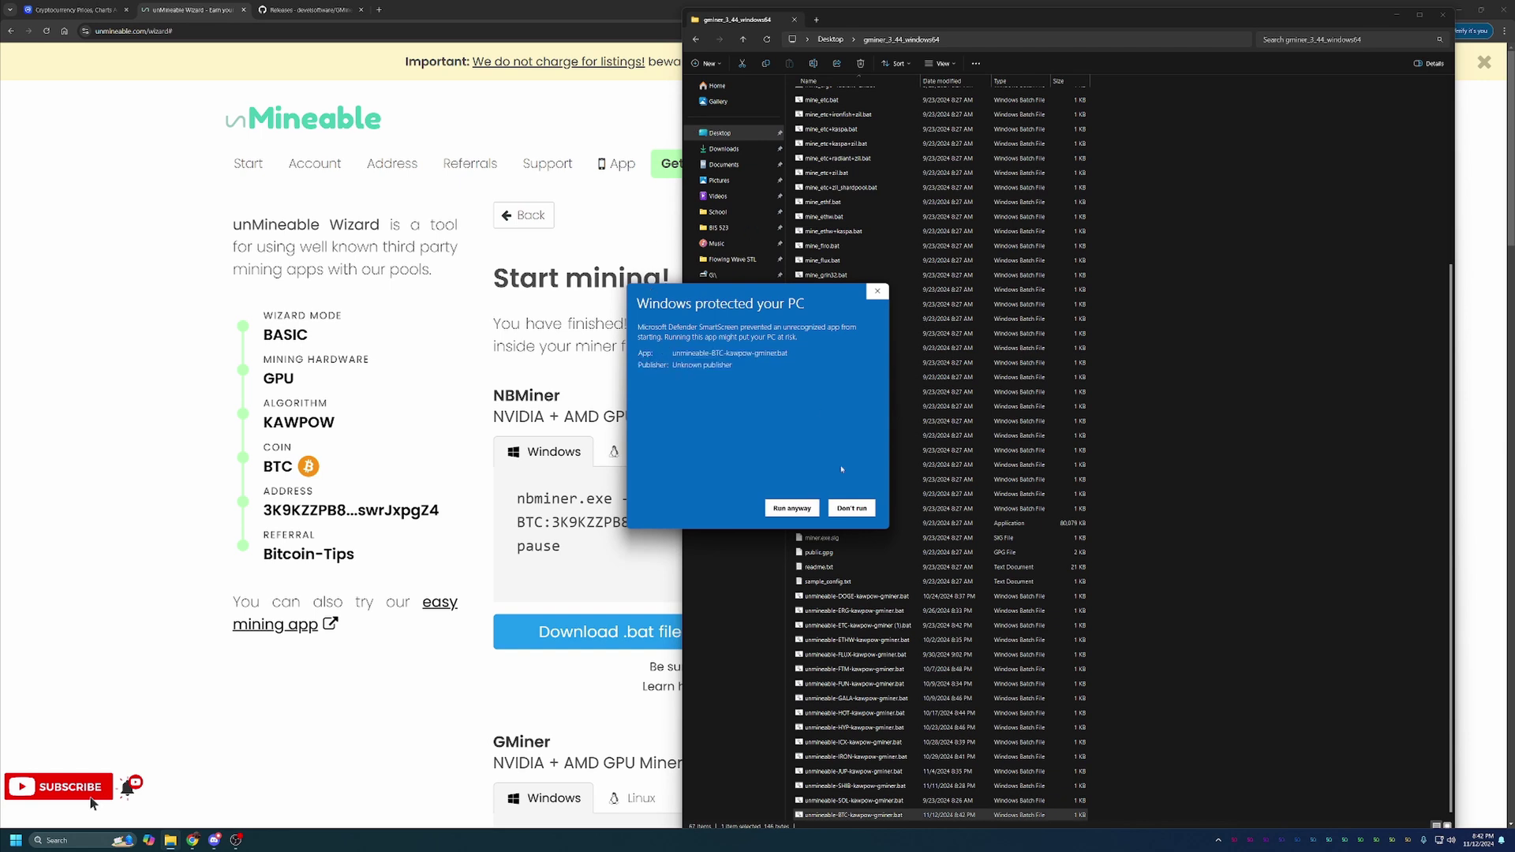
left_click(805, 509)
left_click(799, 508)
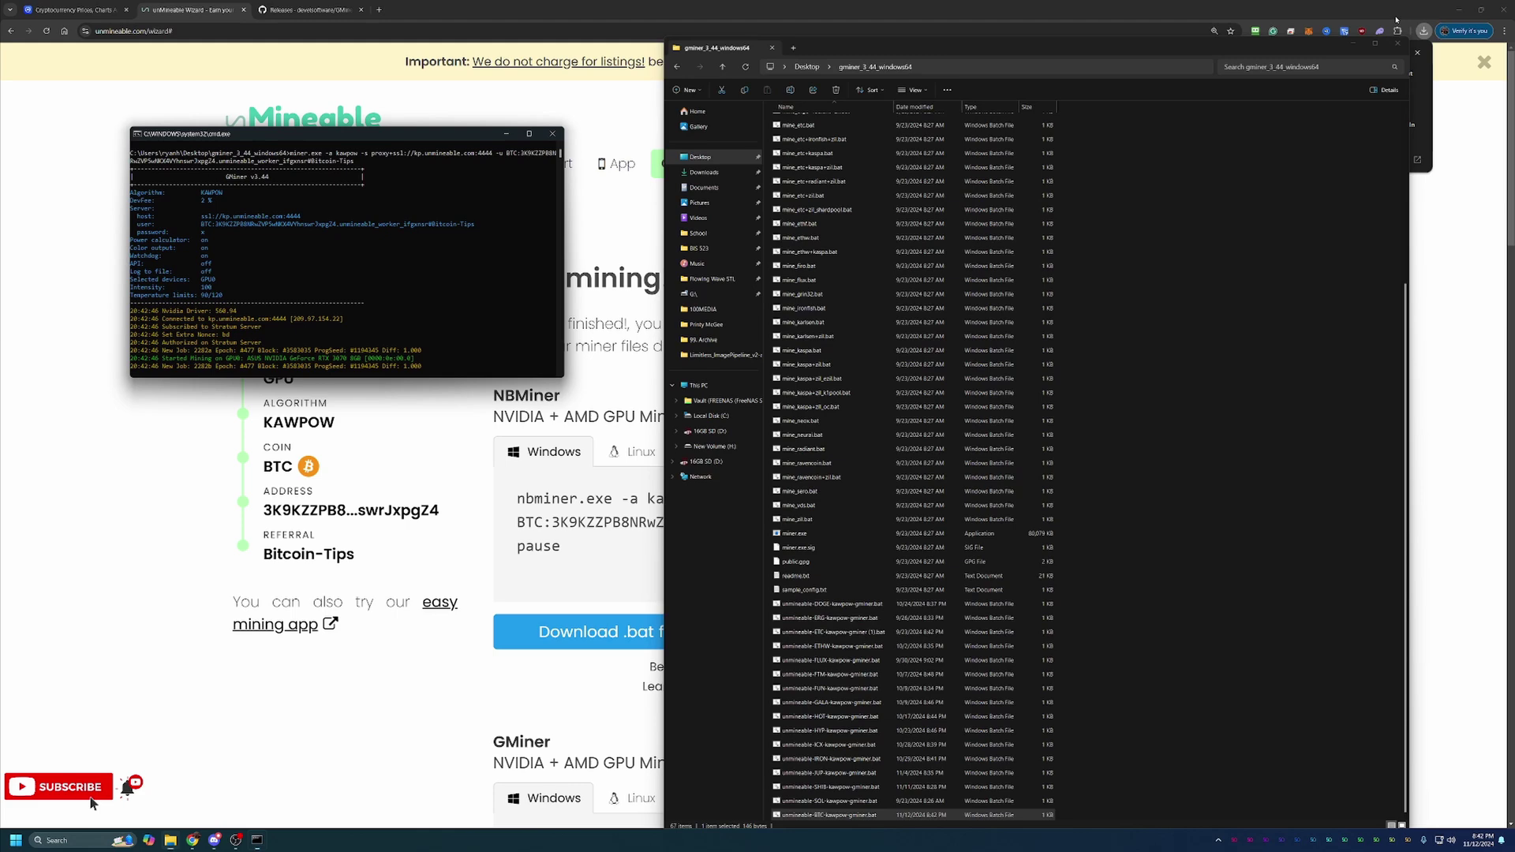
Close the gminer folder, check GMiner's hashrate output, then close the miner window.
left_click(1397, 19)
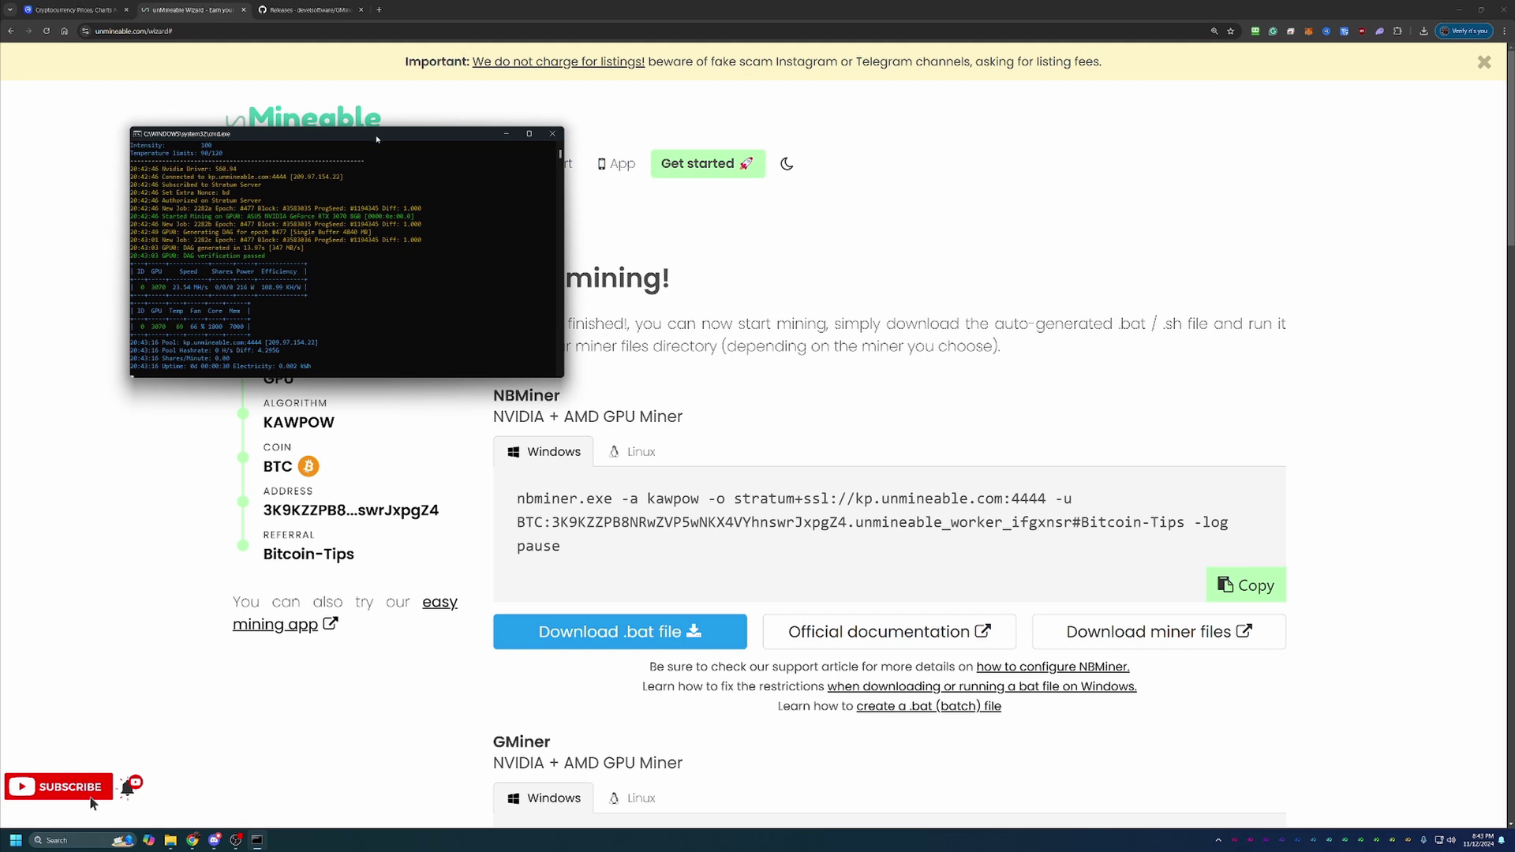
left_click_drag(377, 139, 480, 216)
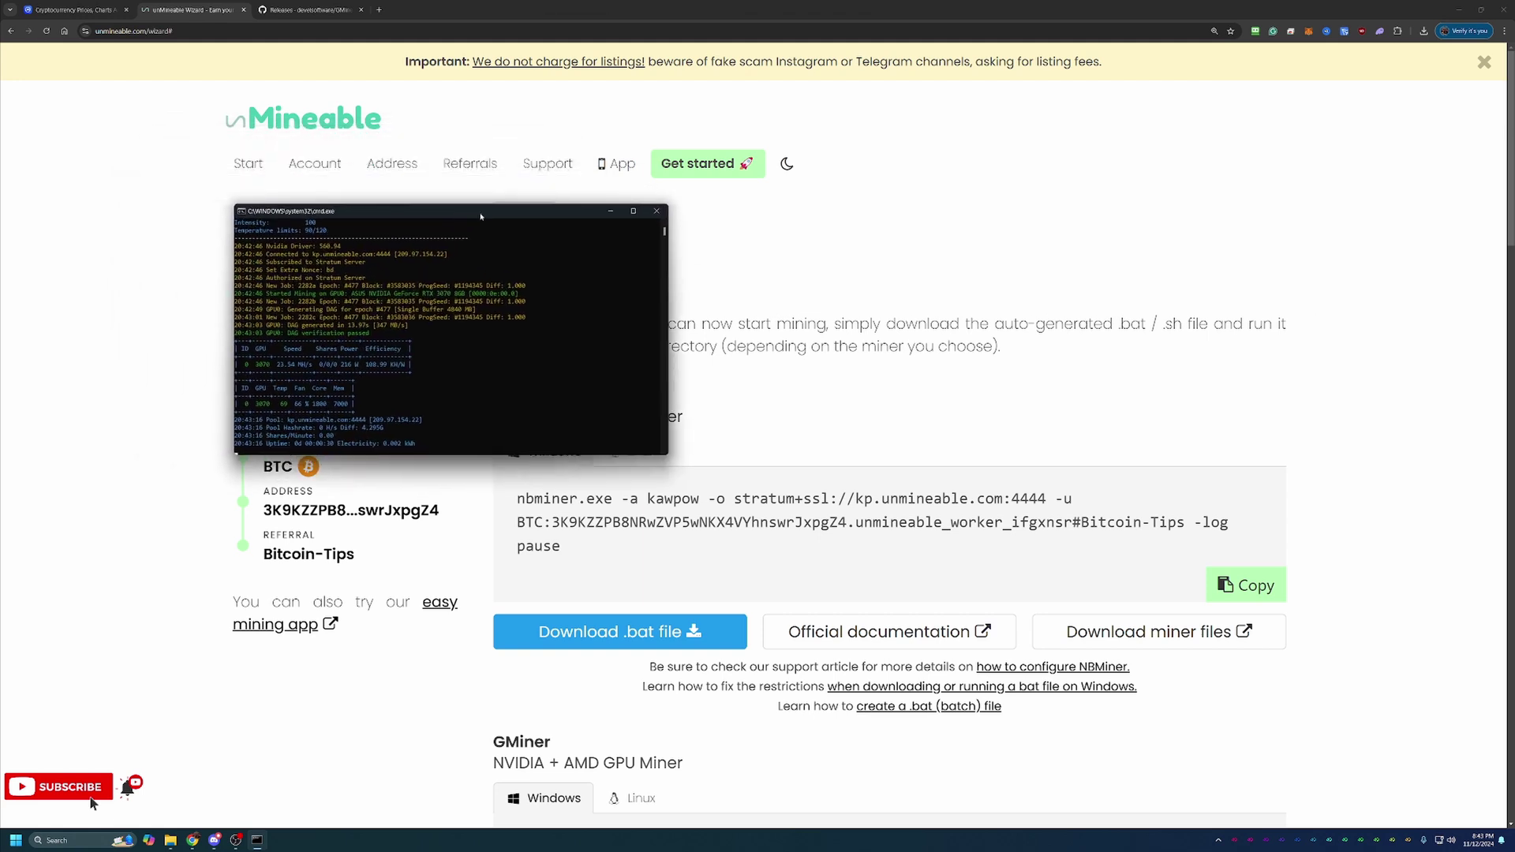
left_click(656, 210)
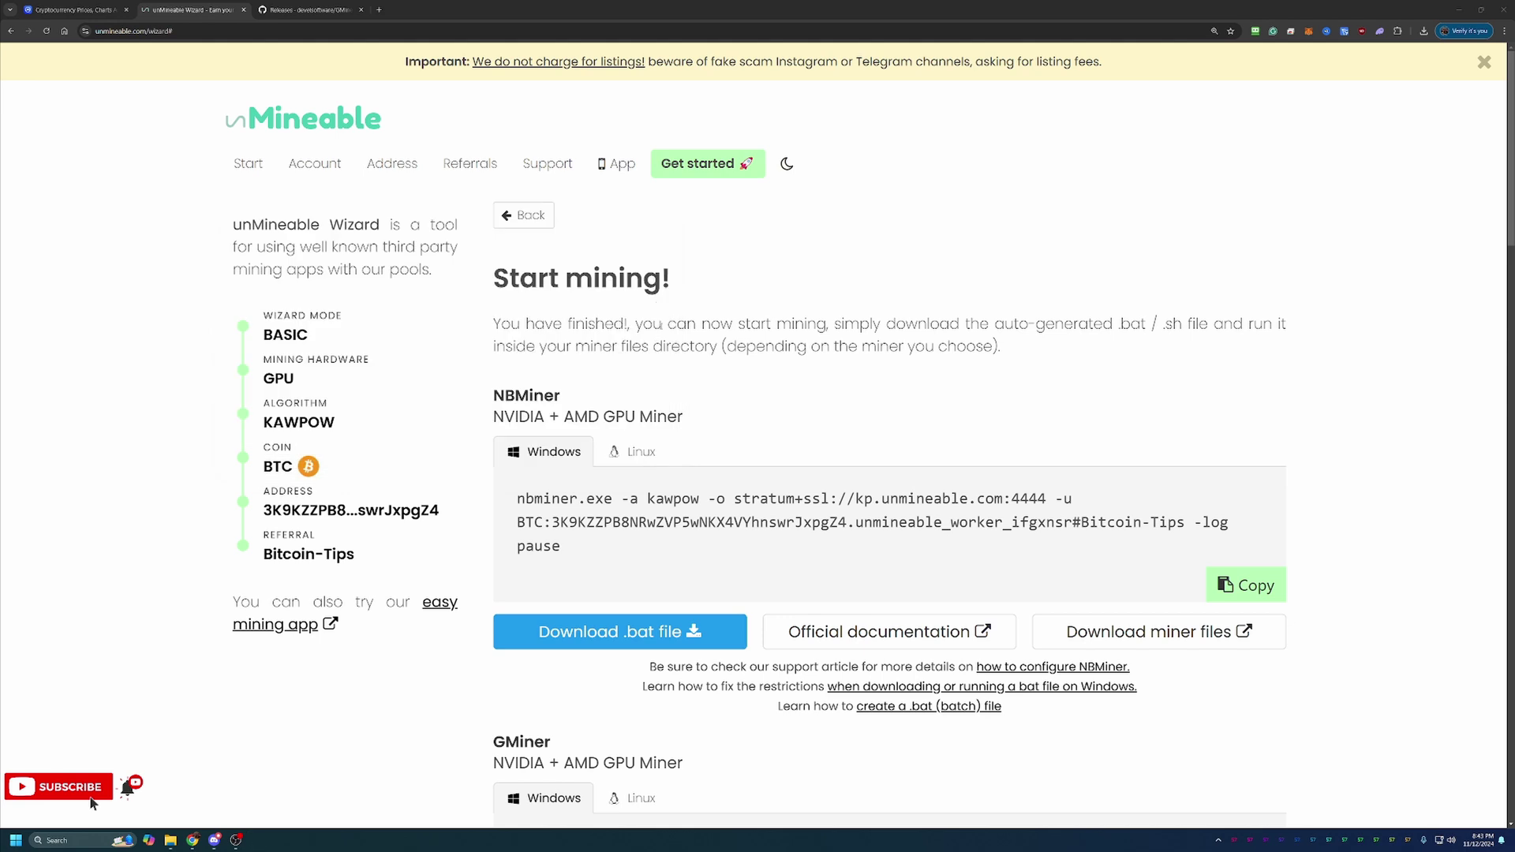